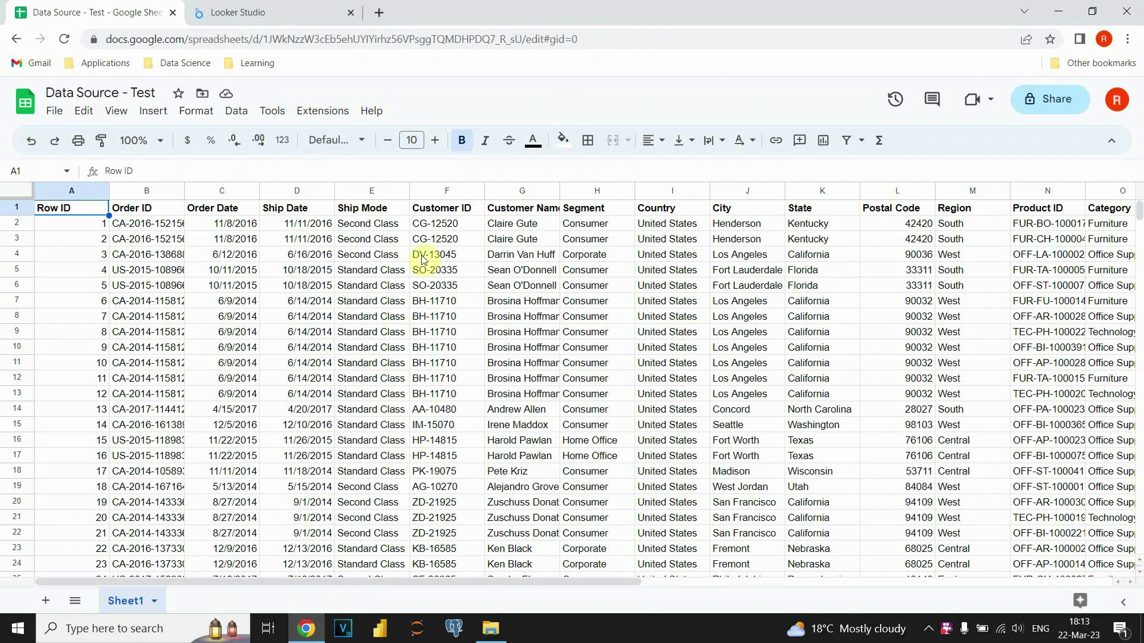
From the Looker Studio home page, create a new blank report and choose the Google Sheets connector.
{"action": "left_click", "coordinate": [286, 11]}
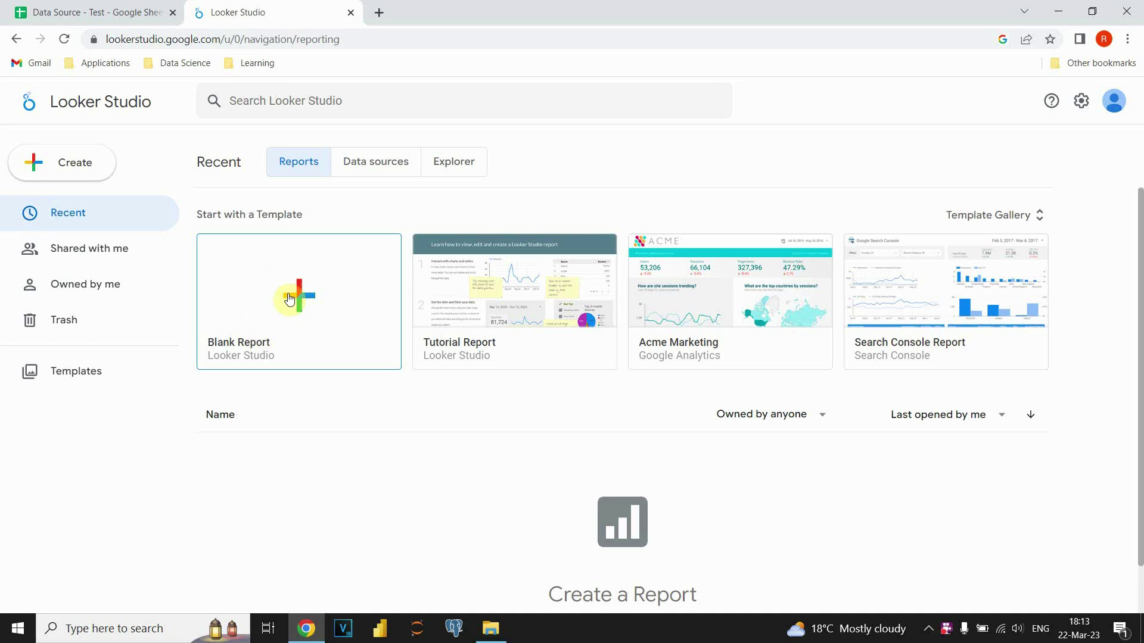
{"action": "left_click", "coordinate": [71, 166]}
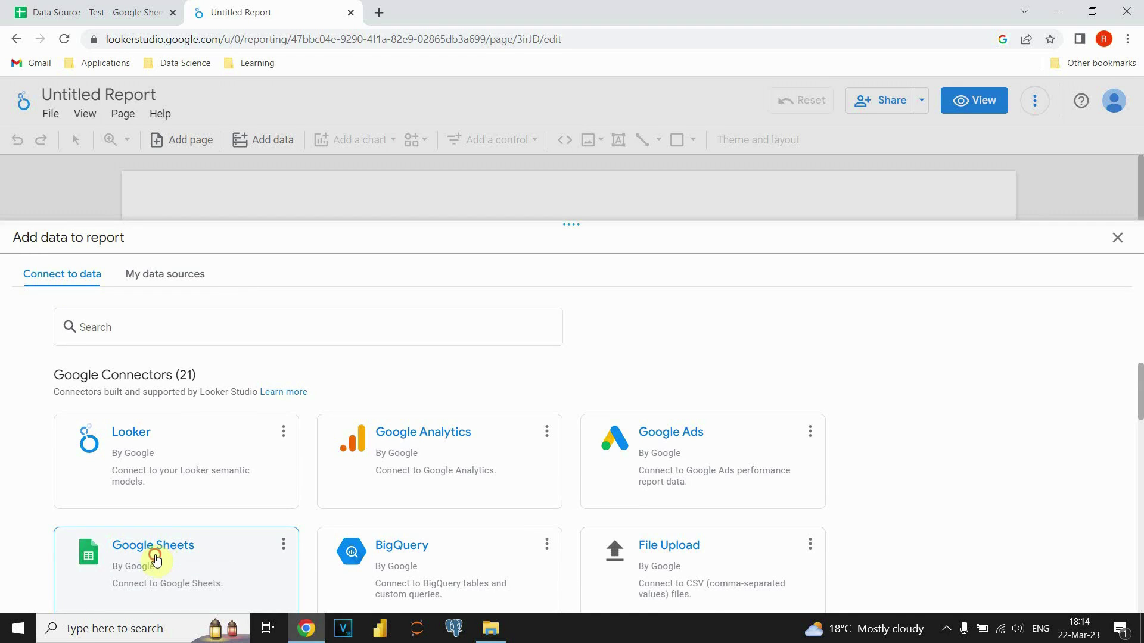
{"action": "left_click", "coordinate": [156, 560]}
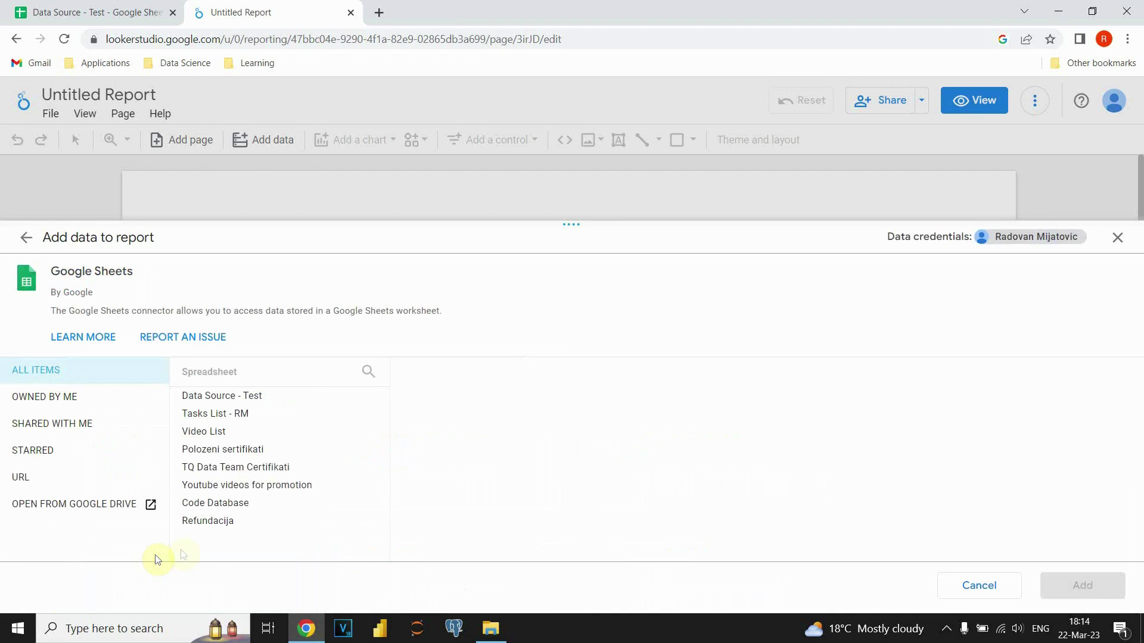
Add Sheet1 of the 'Data Source - Test' spreadsheet to the report as its data.
{"action": "left_click", "coordinate": [231, 402]}
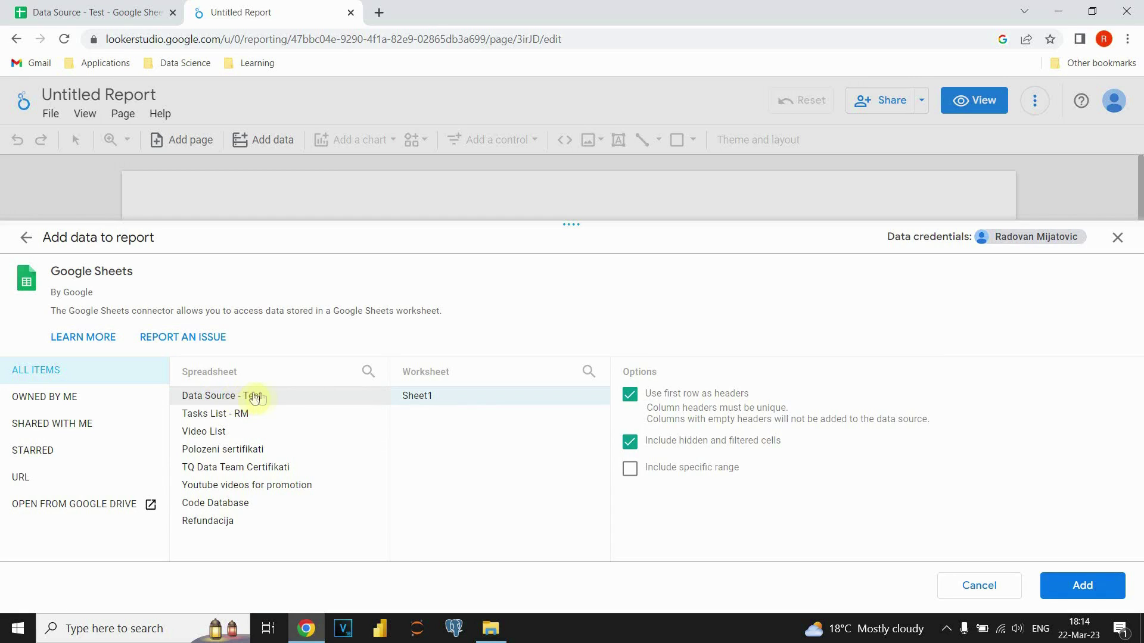
{"action": "left_click", "coordinate": [143, 12]}
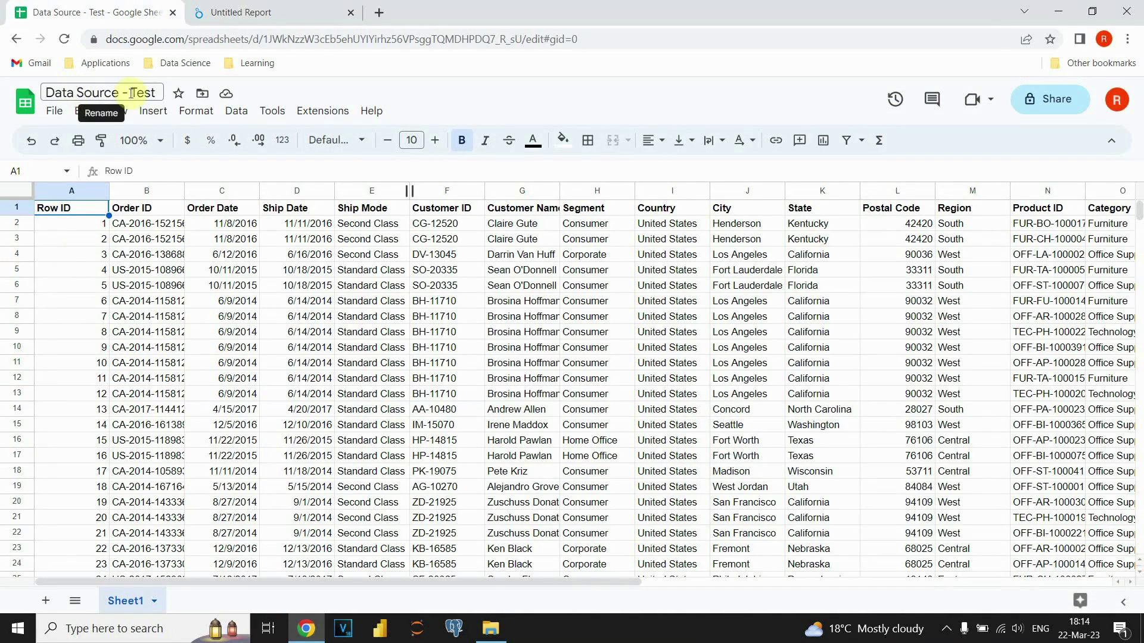
{"action": "left_click", "coordinate": [218, 8]}
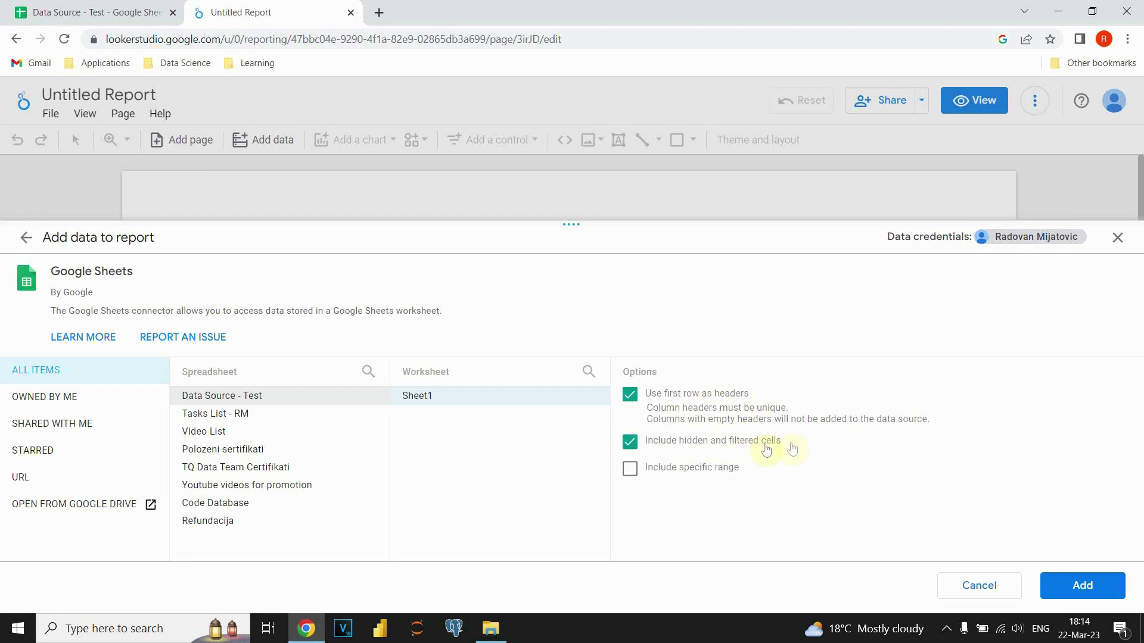
{"action": "left_click", "coordinate": [1084, 587]}
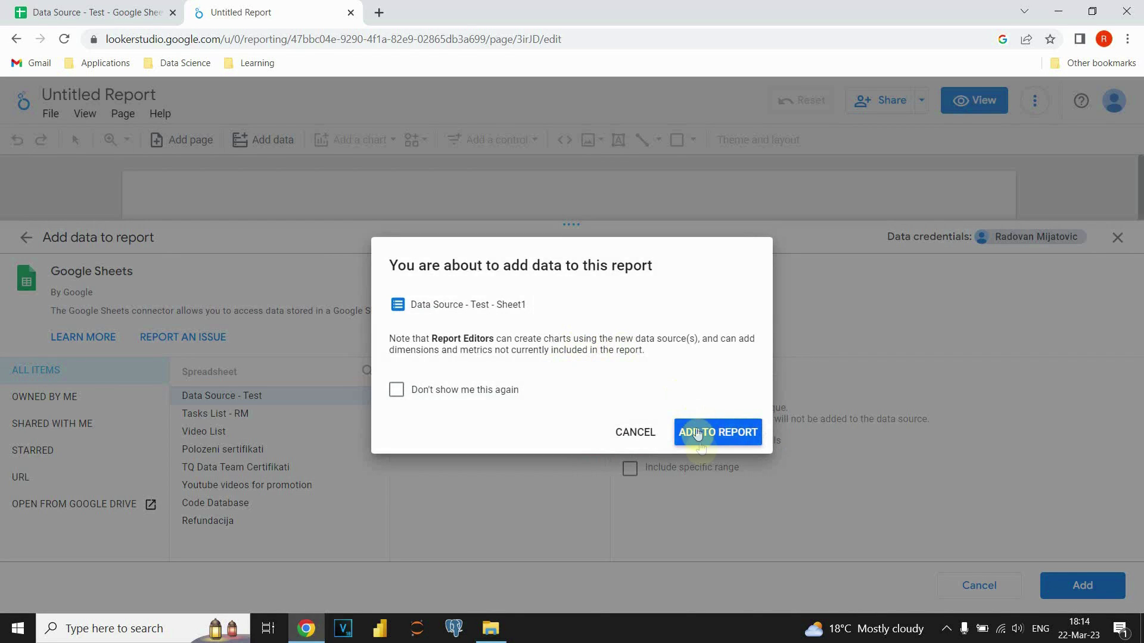
{"action": "left_click", "coordinate": [708, 440]}
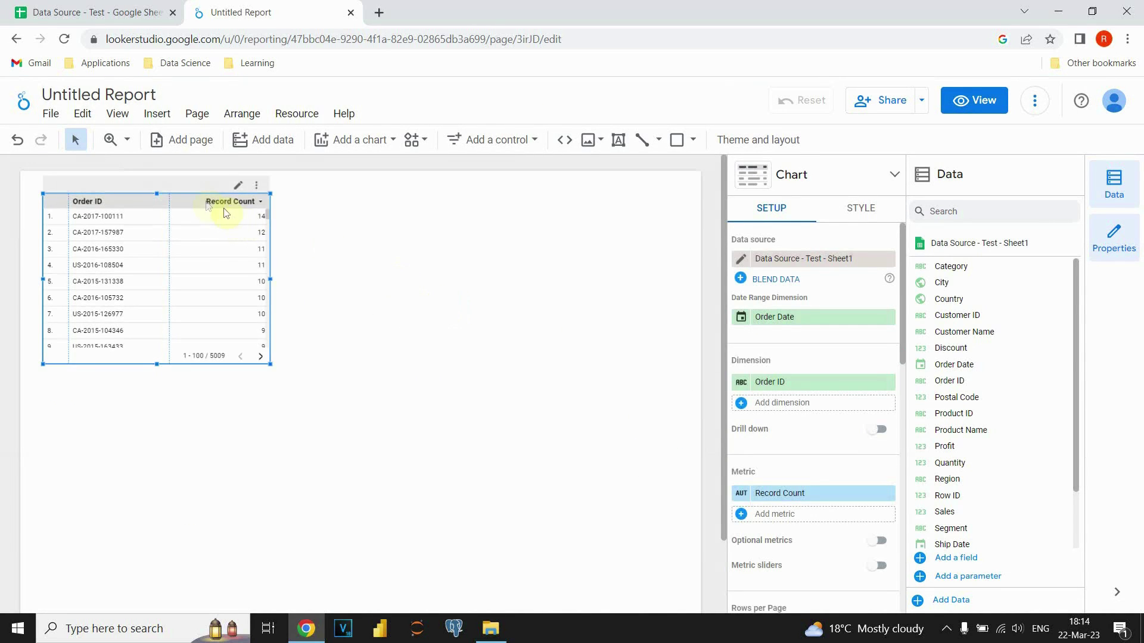
Delete the default Order ID table and select the Pie chart type to place.
{"action": "key", "text": "Delete"}
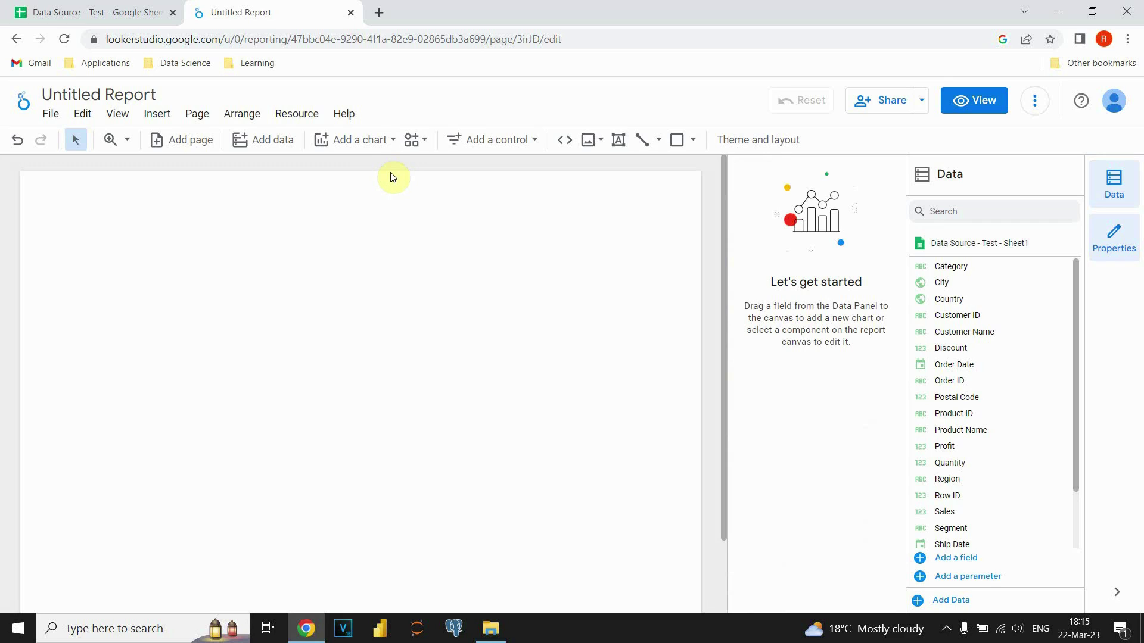
{"action": "left_click", "coordinate": [385, 142]}
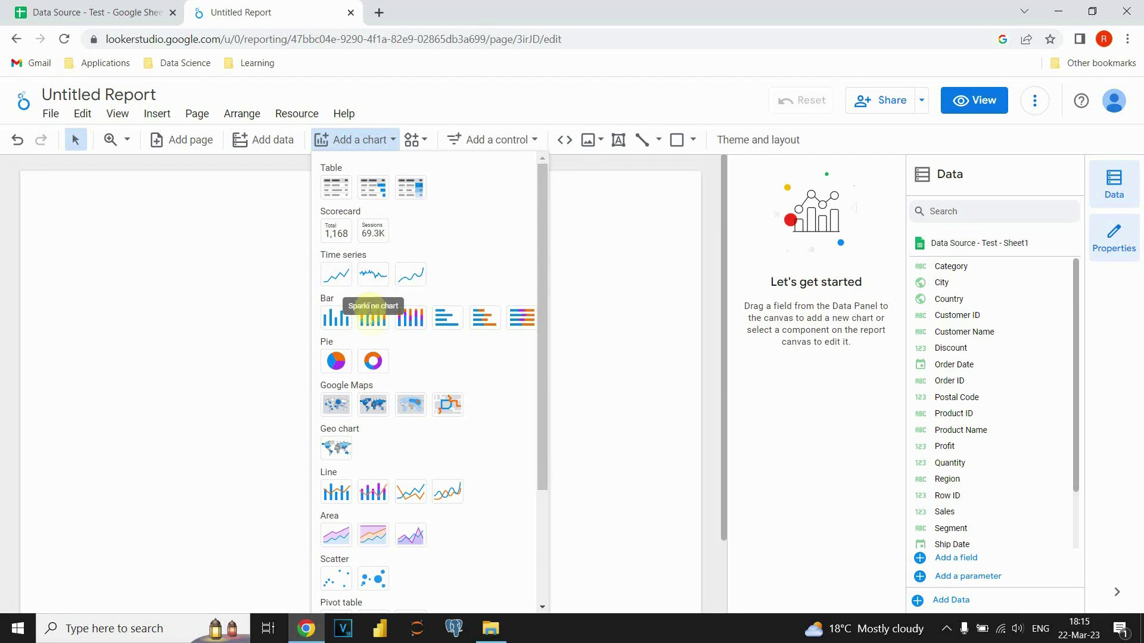
{"action": "scroll", "coordinate": [386, 443], "scroll_direction": "down", "scroll_amount": 1}
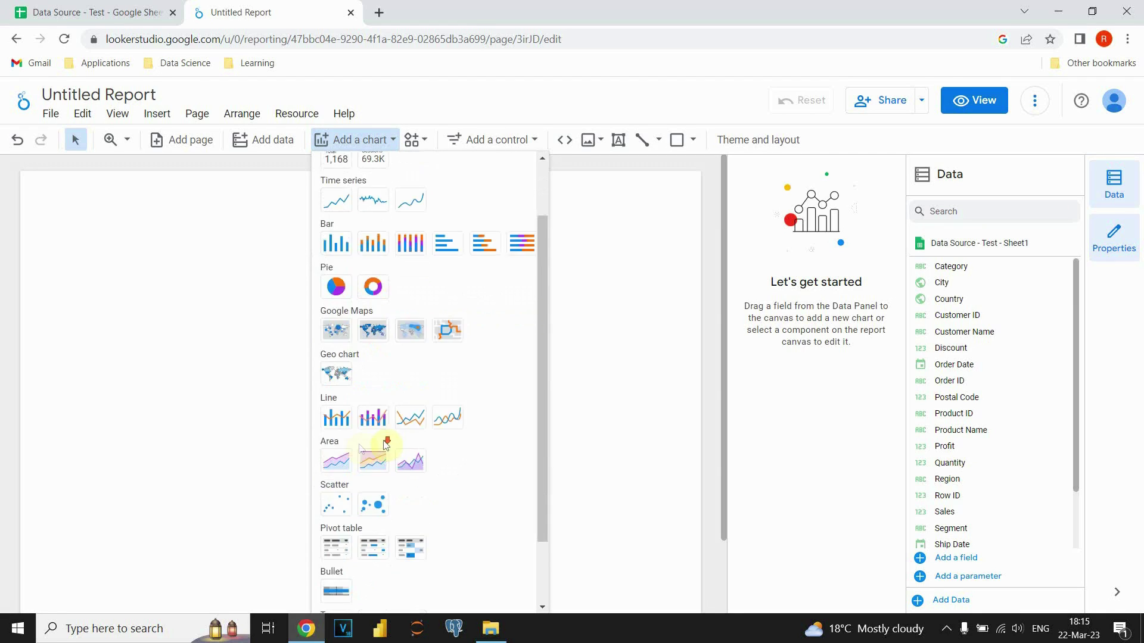
{"action": "scroll", "coordinate": [383, 345], "scroll_direction": "up", "scroll_amount": 1}
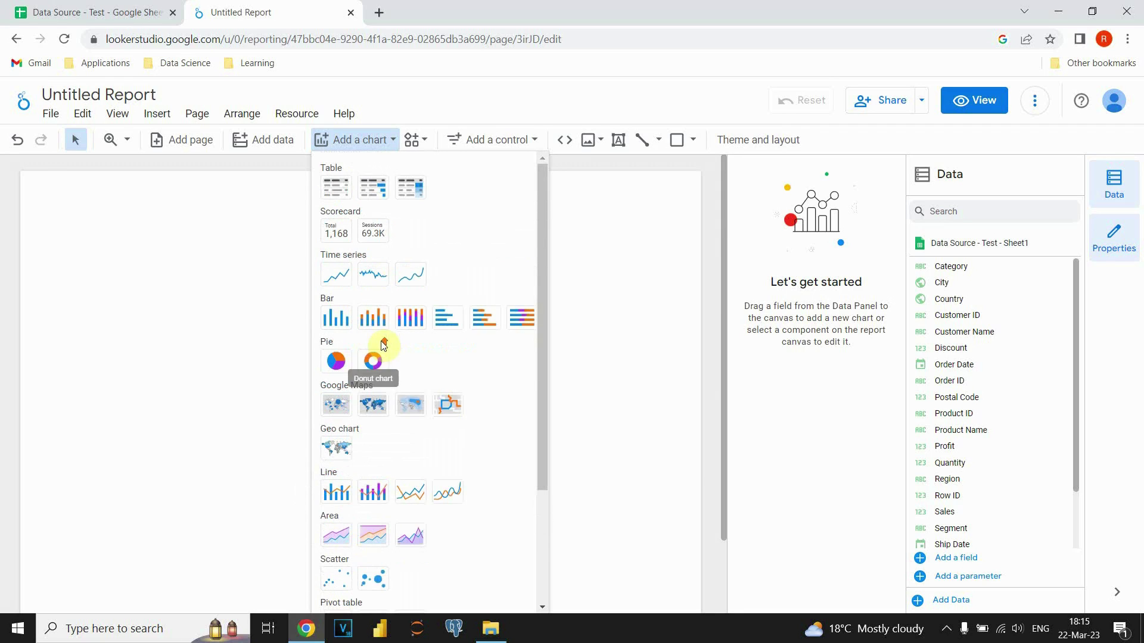
{"action": "left_click", "coordinate": [338, 361]}
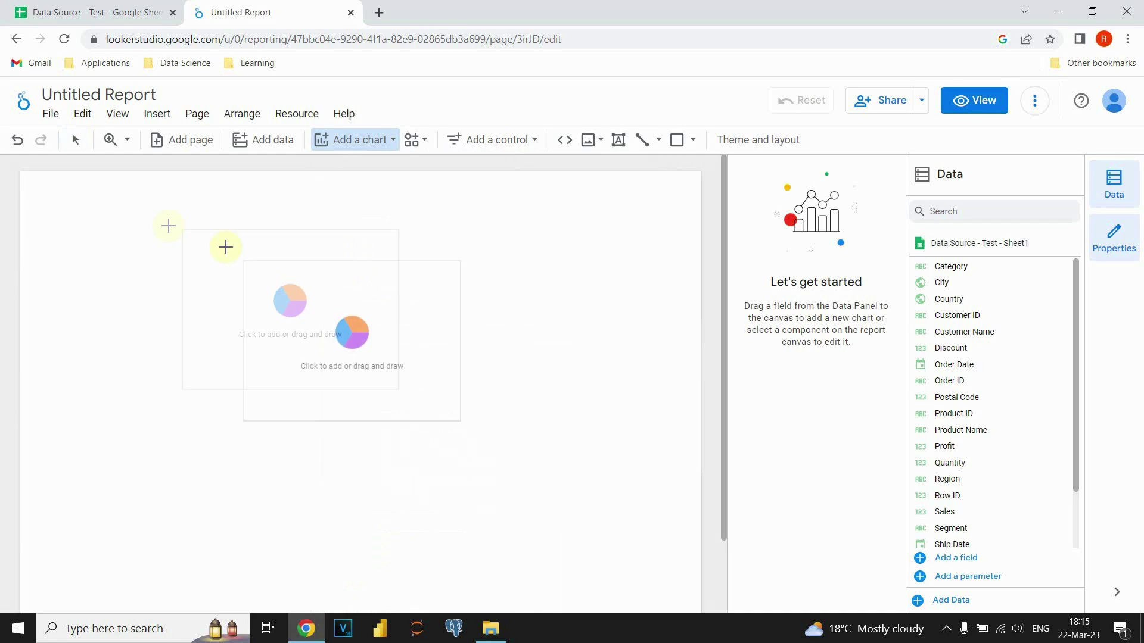
Place the pie chart in the upper-left area of the page.
{"action": "left_click", "coordinate": [85, 238]}
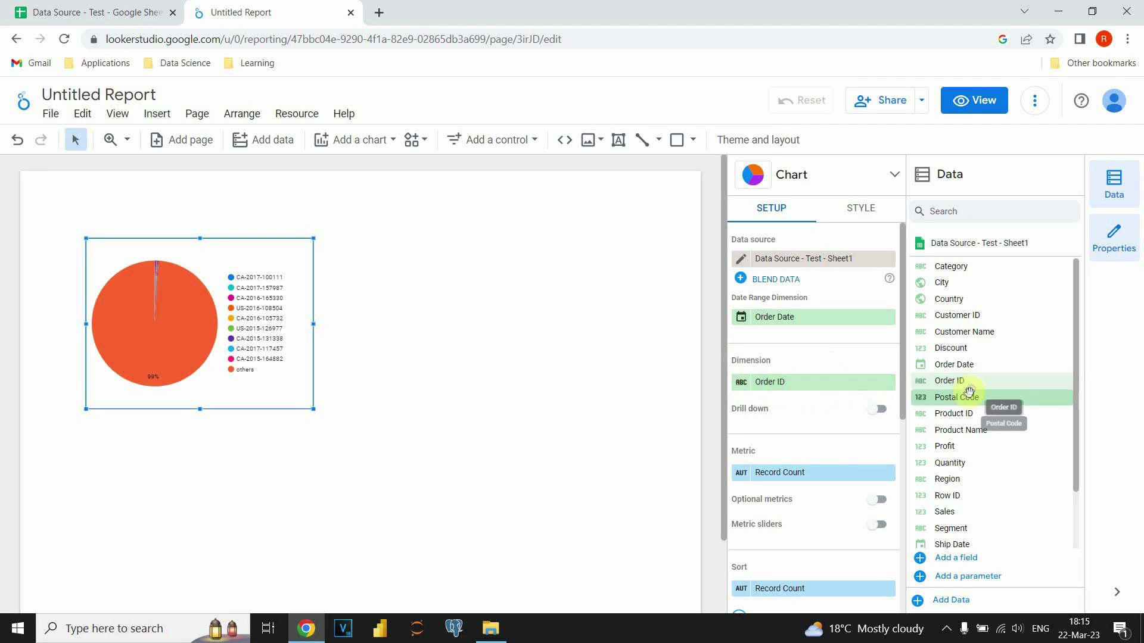
Set the pie chart's dimension to Region and its metric to Sales.
{"action": "left_click_drag", "start_coordinate": [950, 486], "coordinate": [779, 387]}
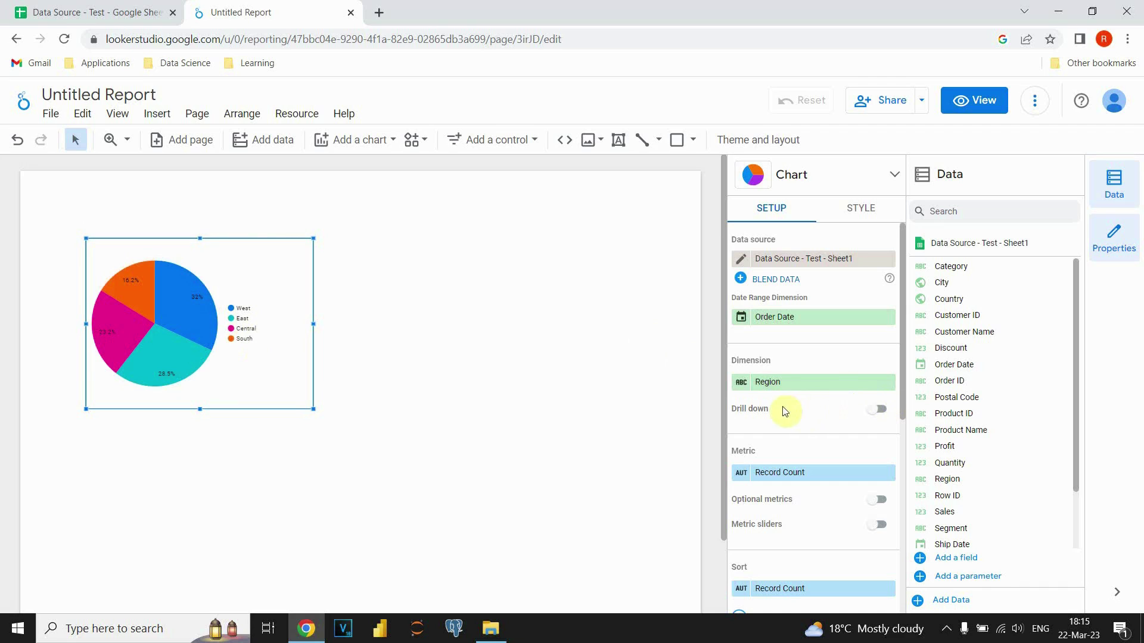
{"action": "left_click_drag", "start_coordinate": [951, 512], "coordinate": [762, 474]}
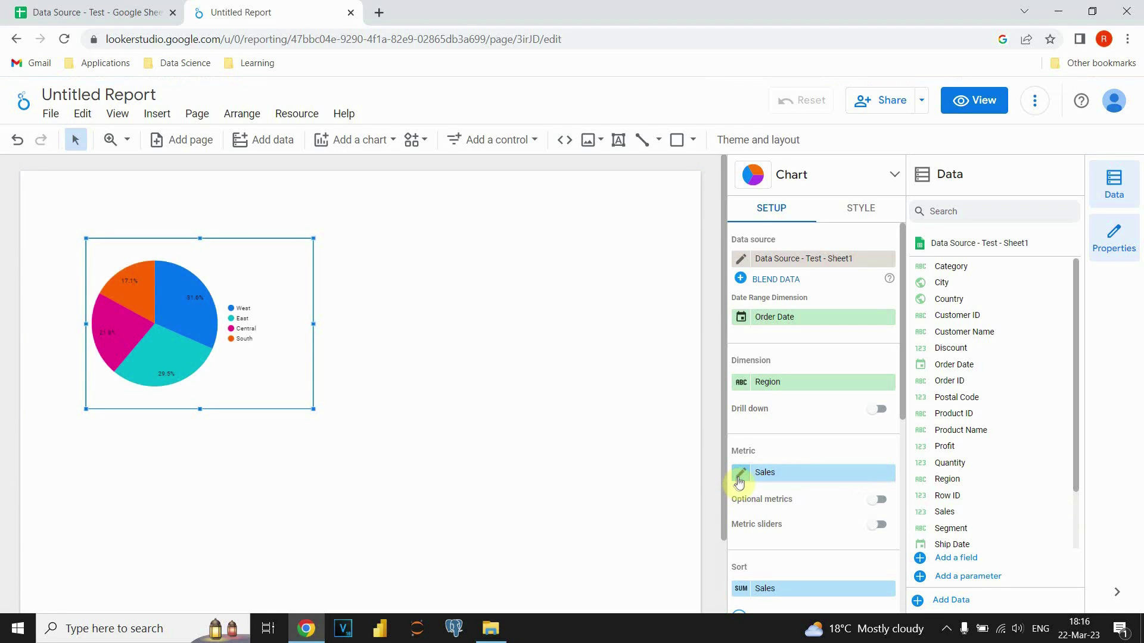
{"action": "left_click", "coordinate": [739, 476]}
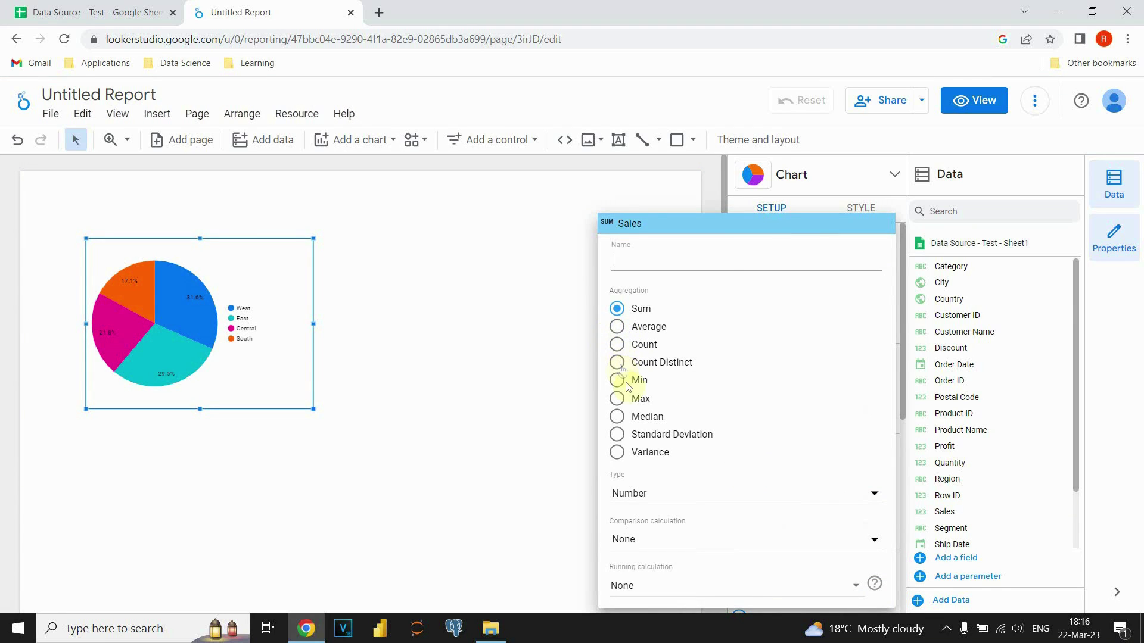
{"action": "left_click", "coordinate": [568, 347]}
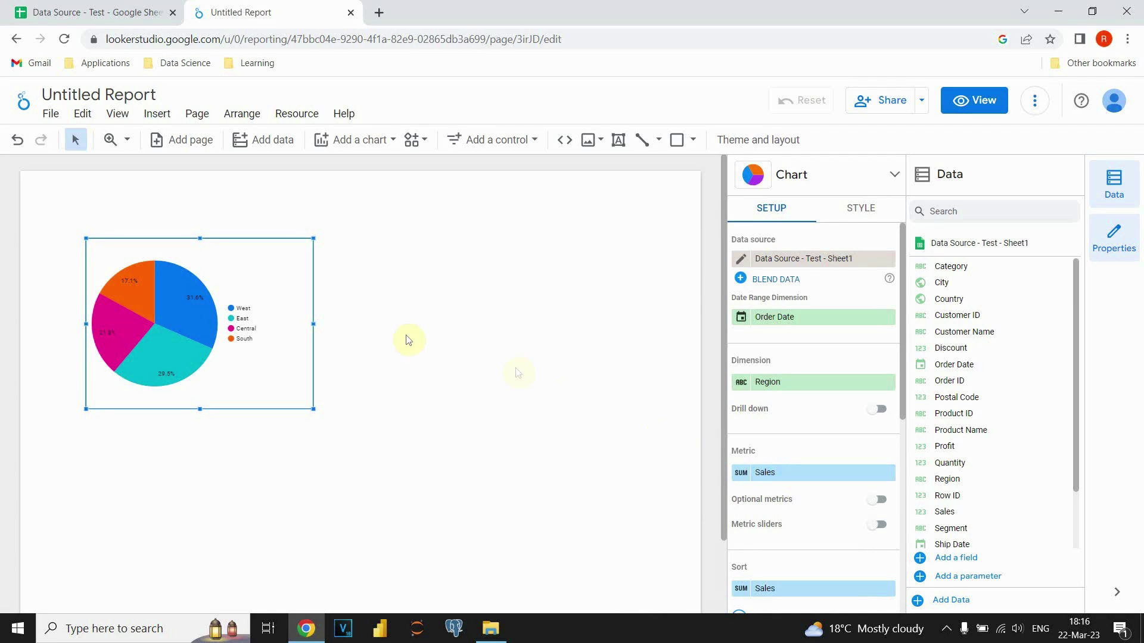
{"action": "mouse_move", "coordinate": [197, 316]}
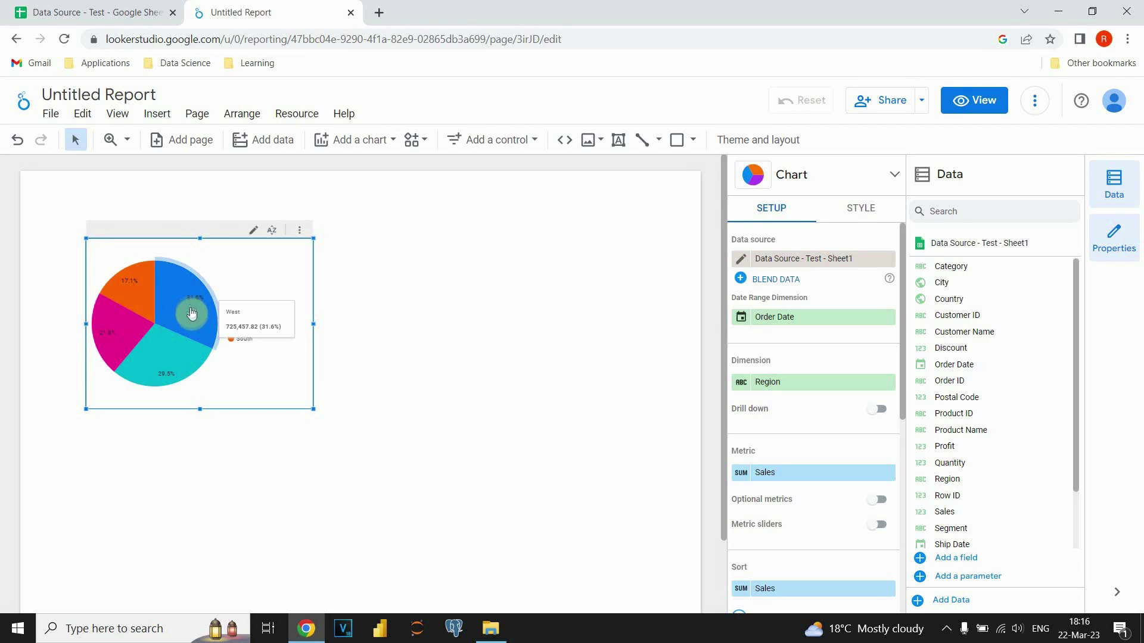
{"action": "mouse_move", "coordinate": [150, 369]}
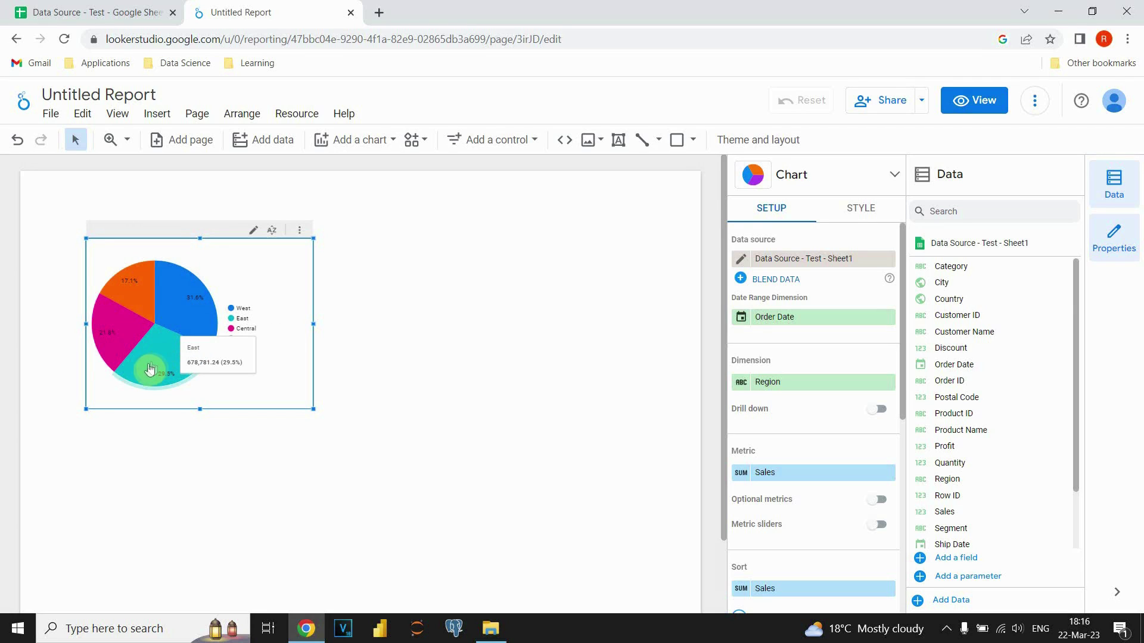
In the pie's style settings, keep 10 slices and switch to single-colour shading.
{"action": "left_click", "coordinate": [853, 210]}
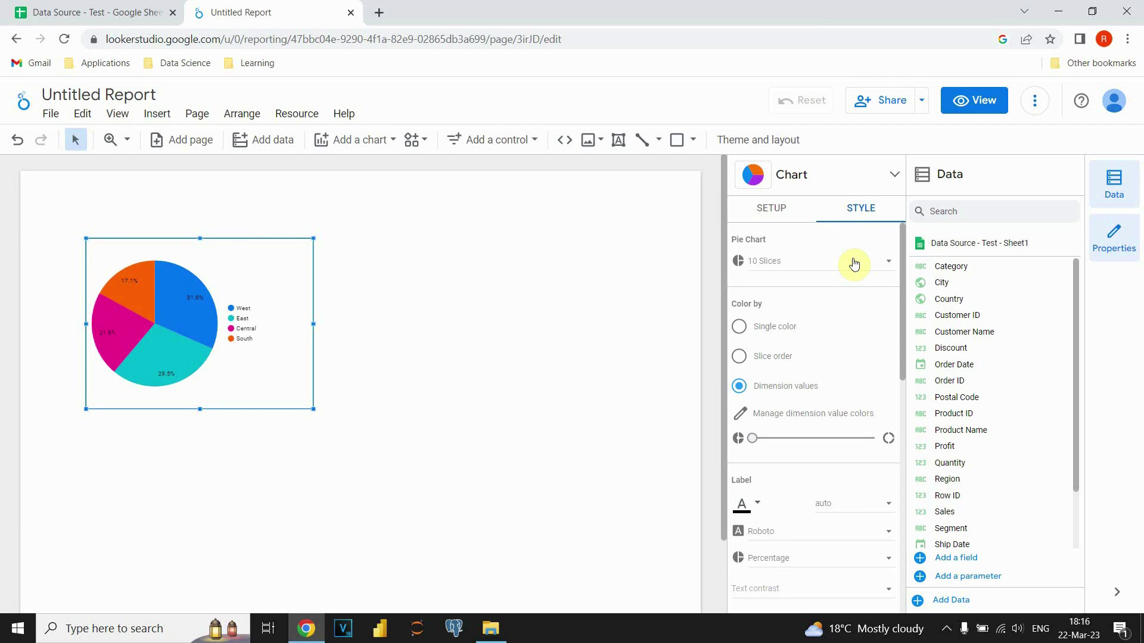
{"action": "left_click", "coordinate": [853, 262]}
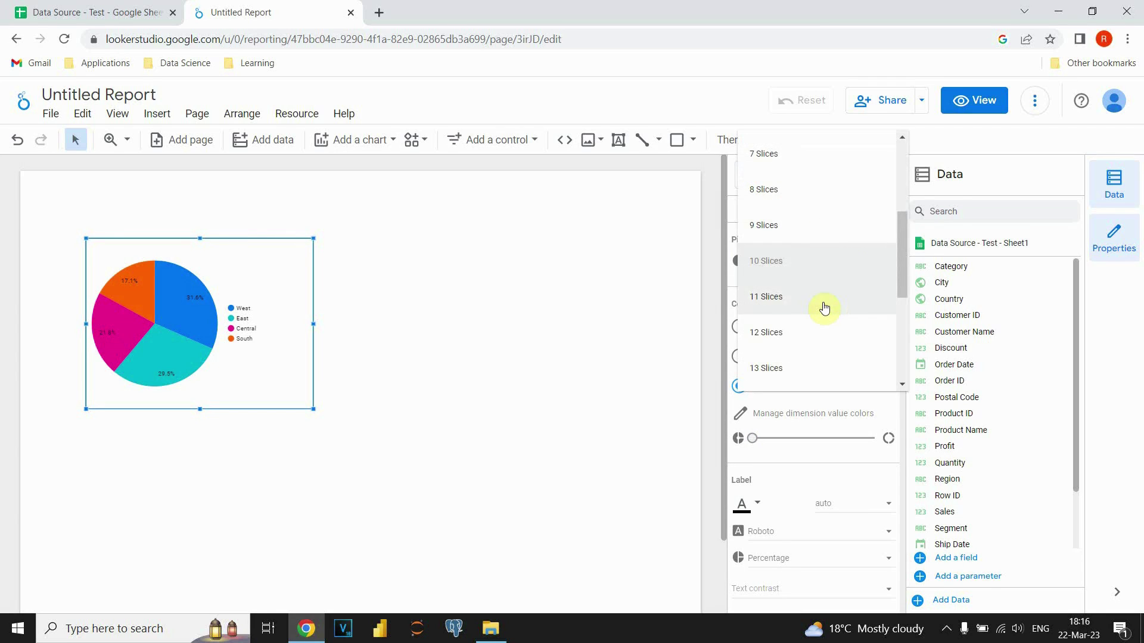
{"action": "scroll", "coordinate": [824, 307], "scroll_direction": "down", "scroll_amount": 3}
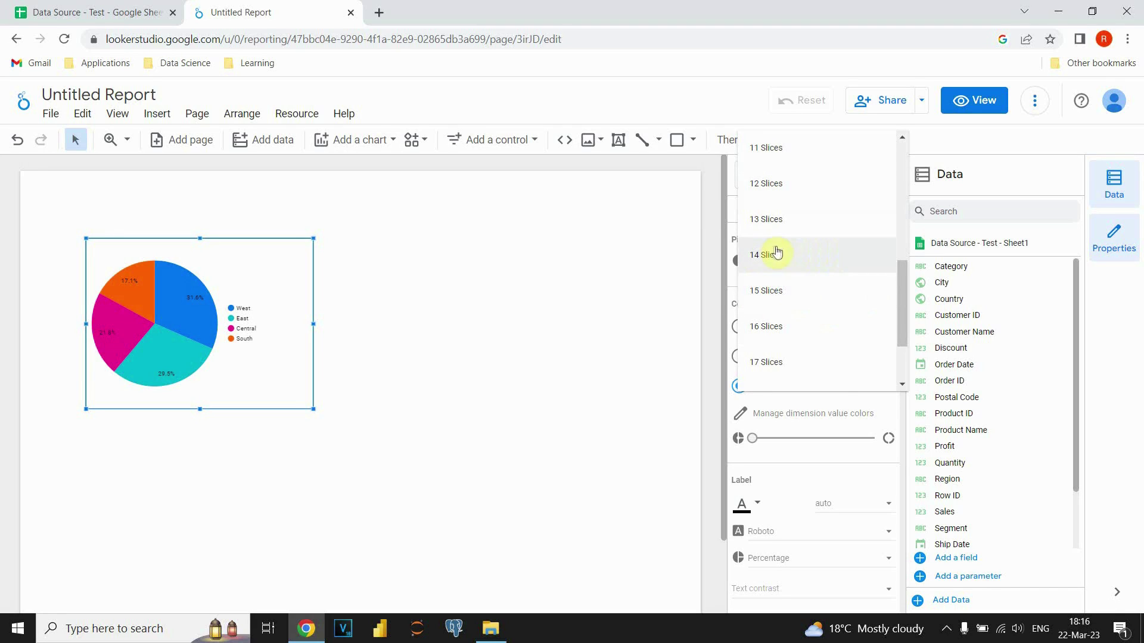
{"action": "scroll", "coordinate": [787, 232], "scroll_direction": "up", "scroll_amount": 2}
{"action": "scroll", "coordinate": [780, 301], "scroll_direction": "down", "scroll_amount": 3}
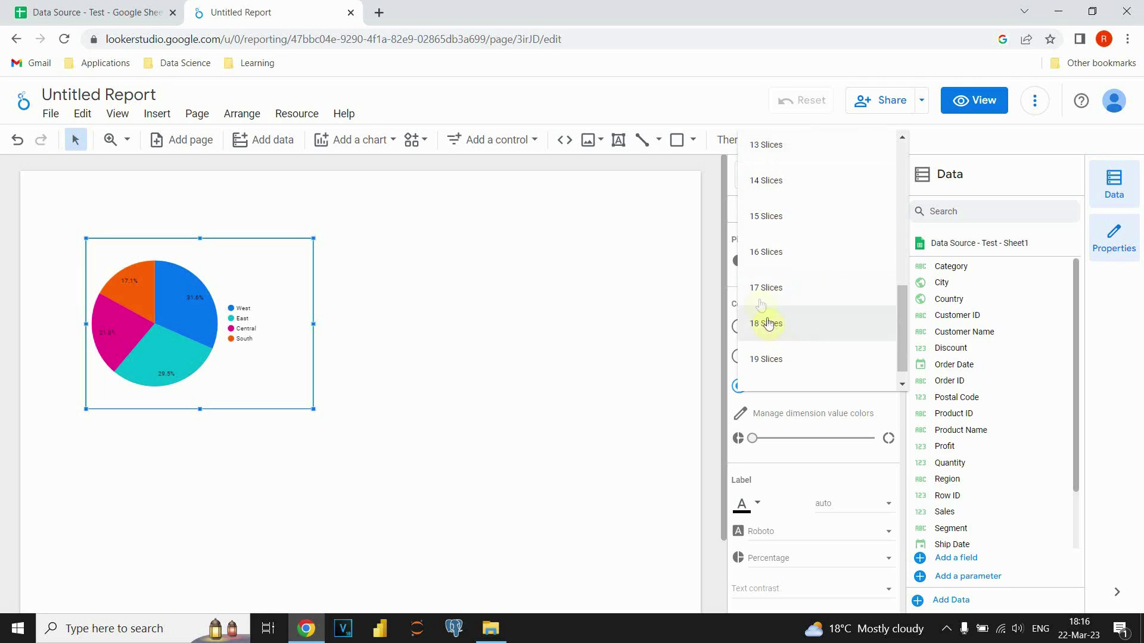
{"action": "left_click", "coordinate": [665, 324]}
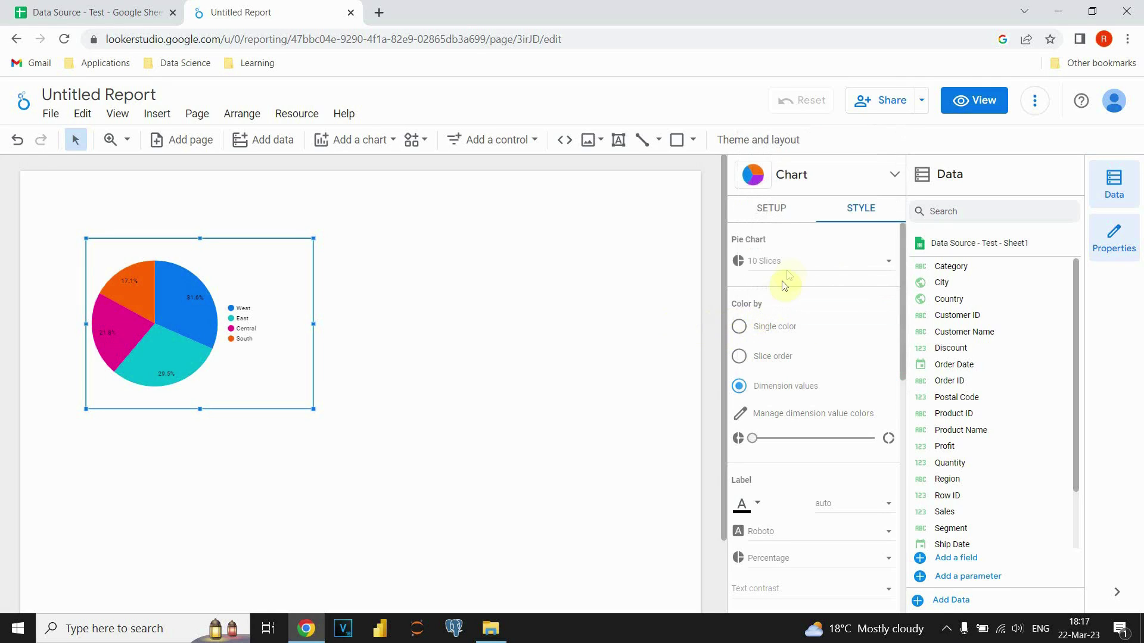
{"action": "left_click", "coordinate": [740, 327]}
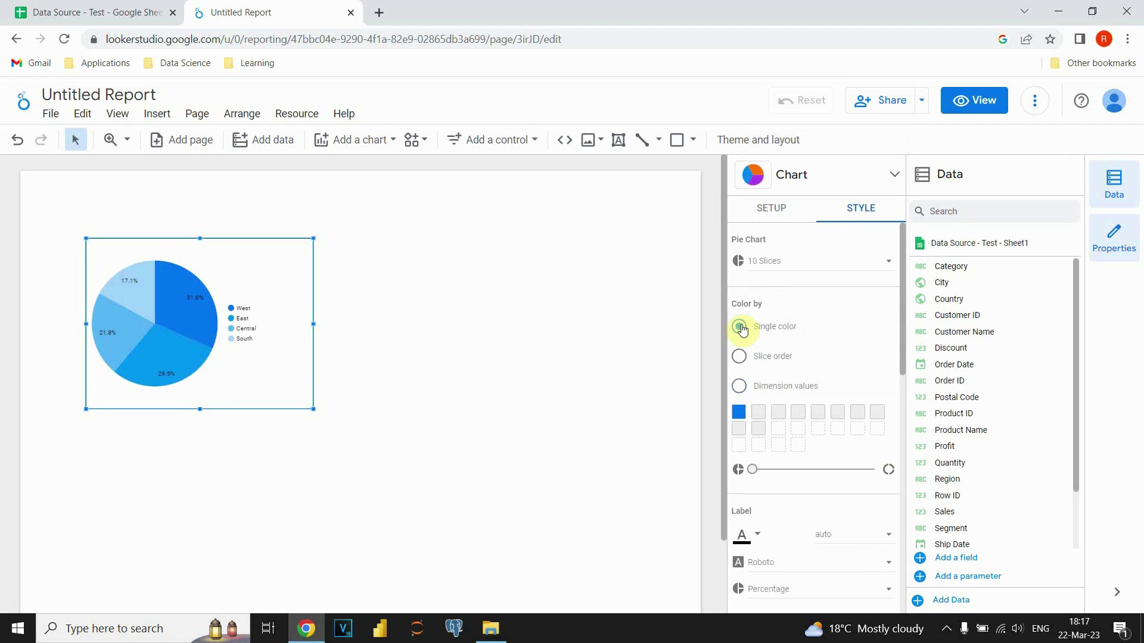
Colour slices by slice order, making West black and East red.
{"action": "left_click", "coordinate": [741, 357]}
{"action": "mouse_move", "coordinate": [745, 360]}
{"action": "left_mouse_down"}
{"action": "mouse_move", "coordinate": [764, 430]}
{"action": "mouse_move", "coordinate": [786, 424]}
{"action": "mouse_move", "coordinate": [742, 424]}
{"action": "left_mouse_up"}
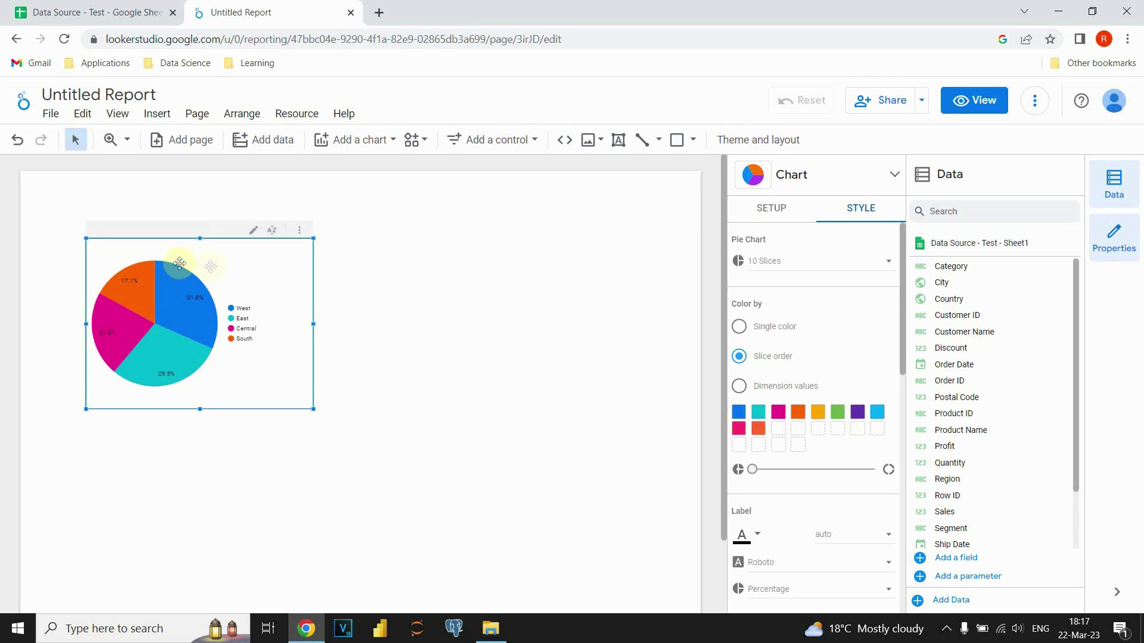
{"action": "left_click", "coordinate": [739, 412]}
{"action": "left_click", "coordinate": [766, 390]}
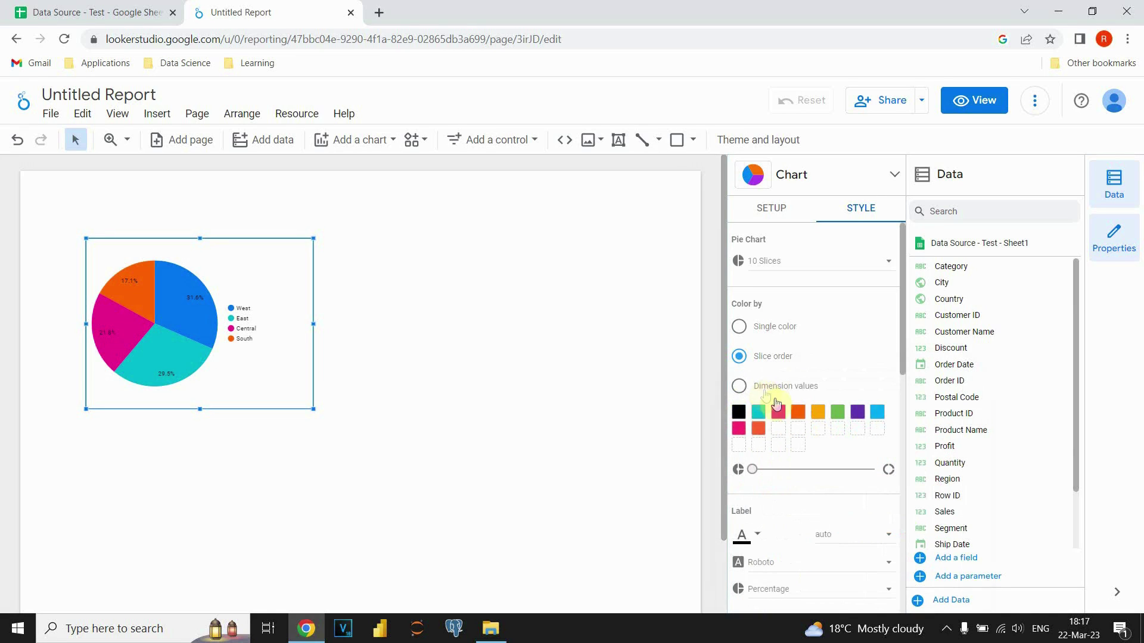
{"action": "left_click", "coordinate": [763, 417]}
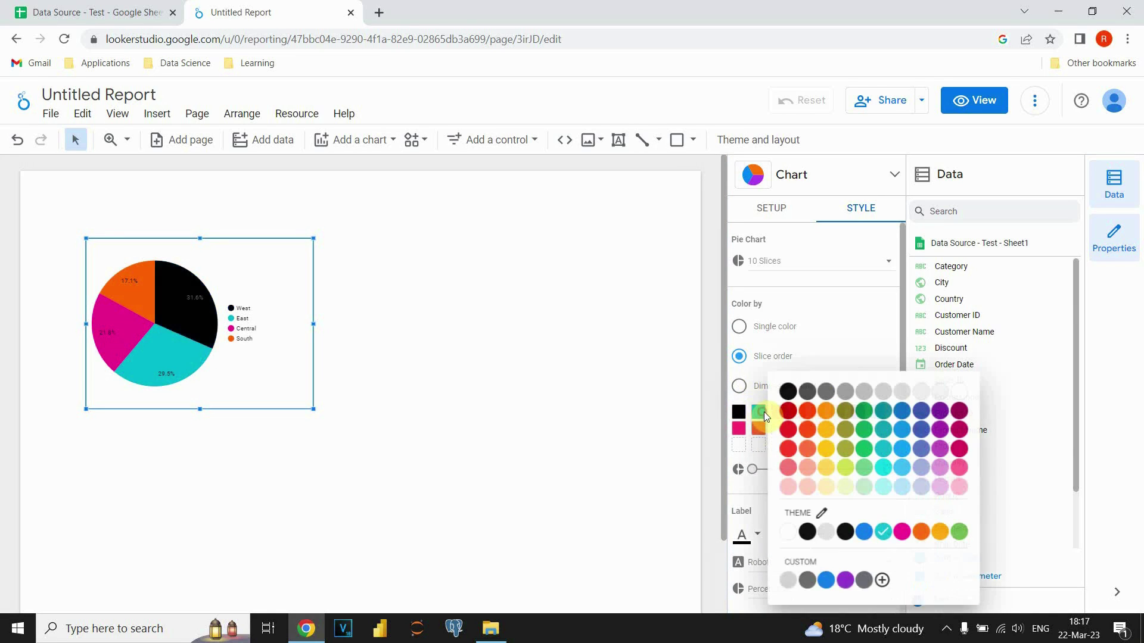
{"action": "left_click", "coordinate": [786, 427]}
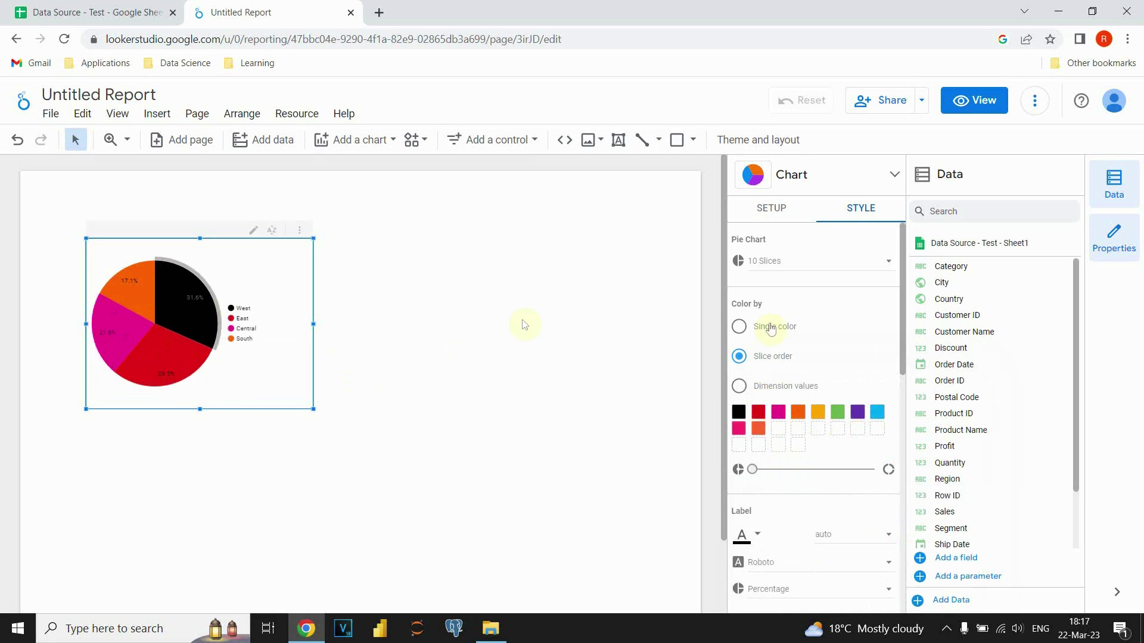
{"action": "scroll", "coordinate": [794, 357], "scroll_direction": "down", "scroll_amount": 3}
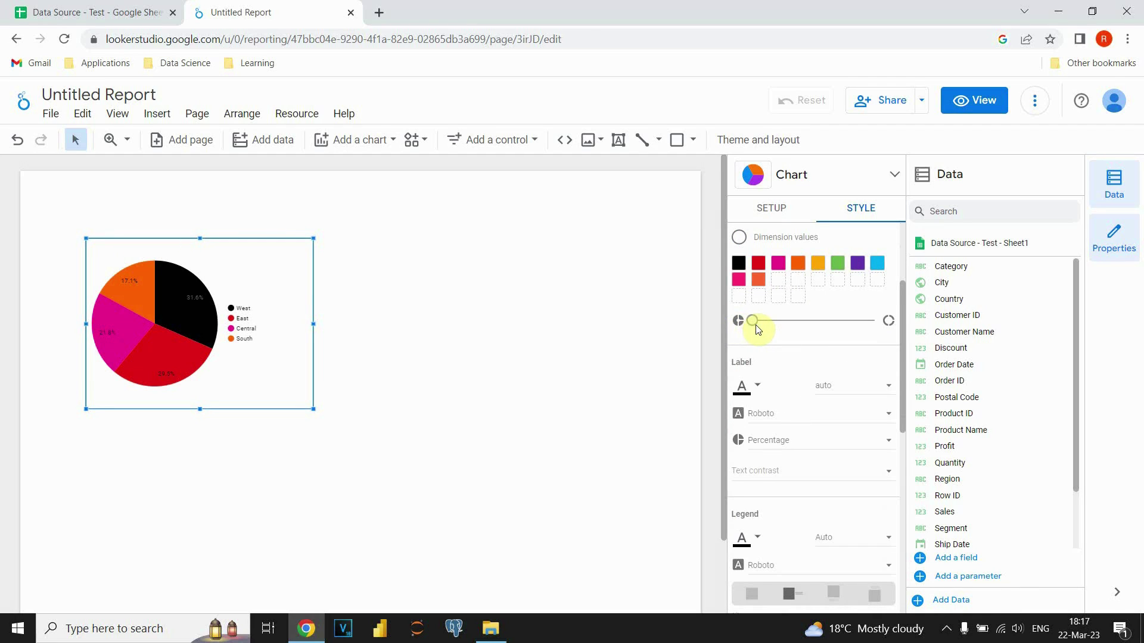
Widen the pie's centre hole to turn it into a donut chart.
{"action": "left_click_drag", "start_coordinate": [756, 329], "coordinate": [815, 331]}
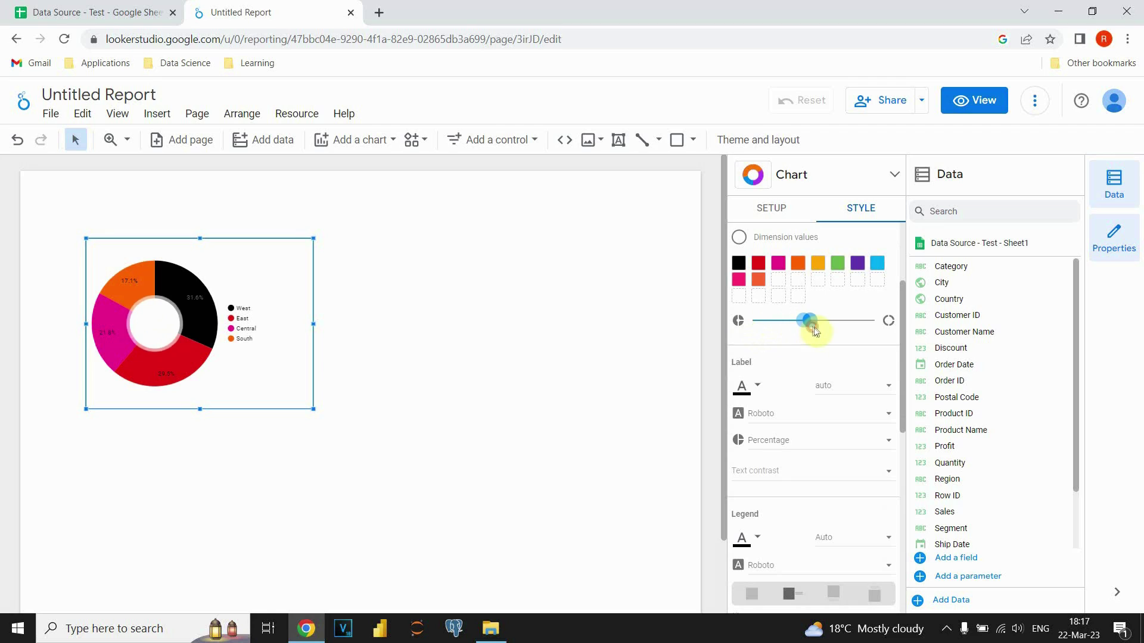
{"action": "left_click", "coordinate": [766, 321]}
{"action": "left_click", "coordinate": [808, 321]}
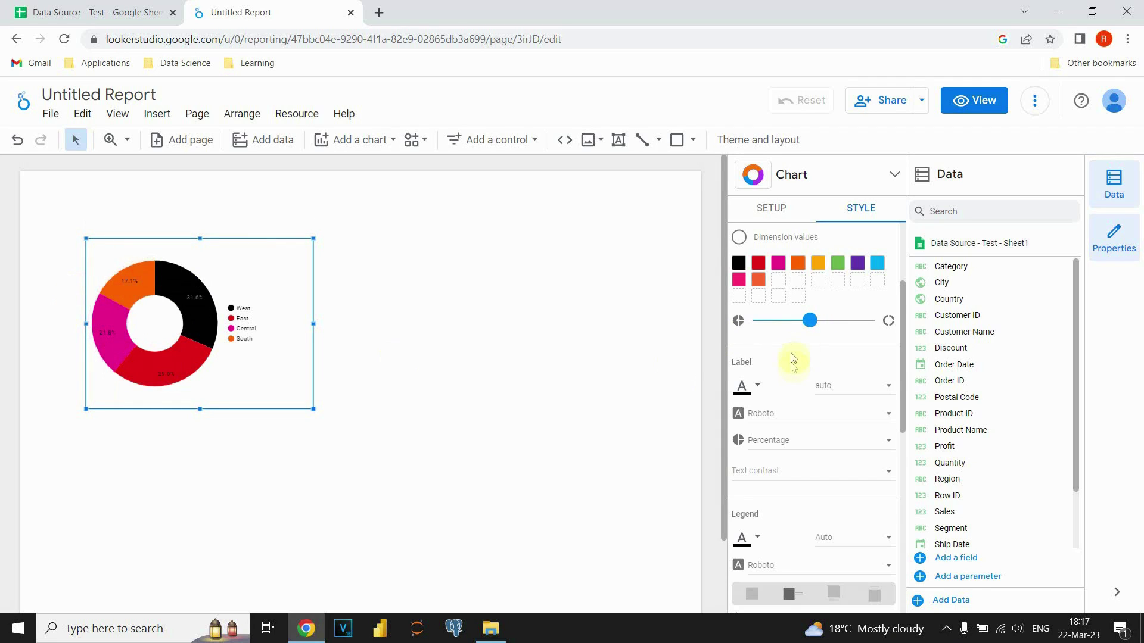
{"action": "scroll", "coordinate": [794, 347], "scroll_direction": "down", "scroll_amount": 1}
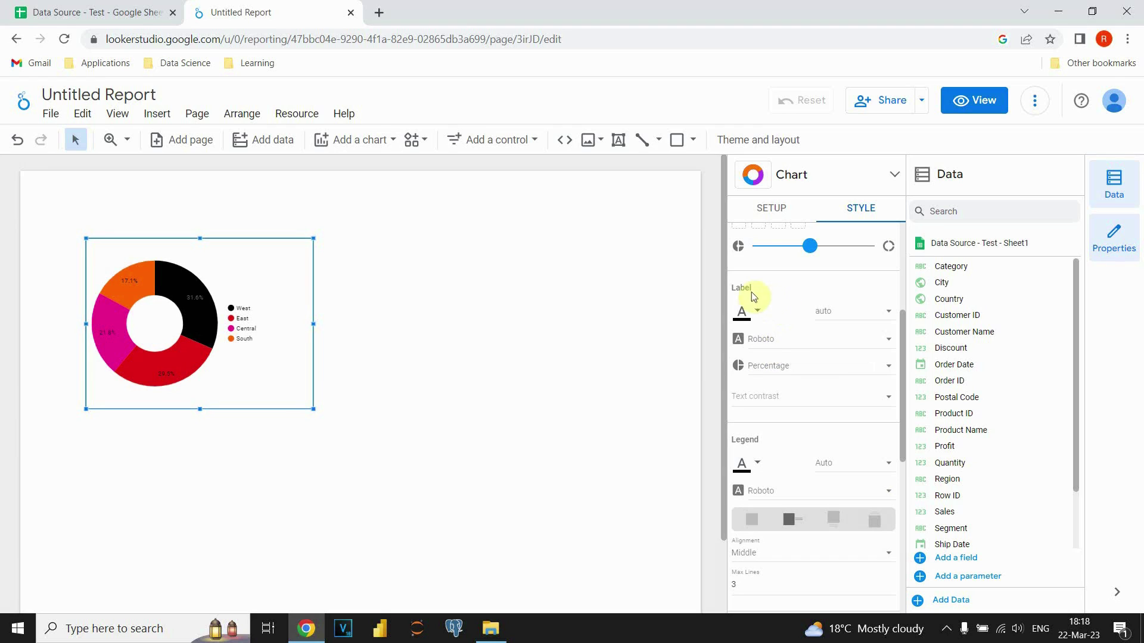
{"action": "scroll", "coordinate": [783, 355], "scroll_direction": "down", "scroll_amount": 1}
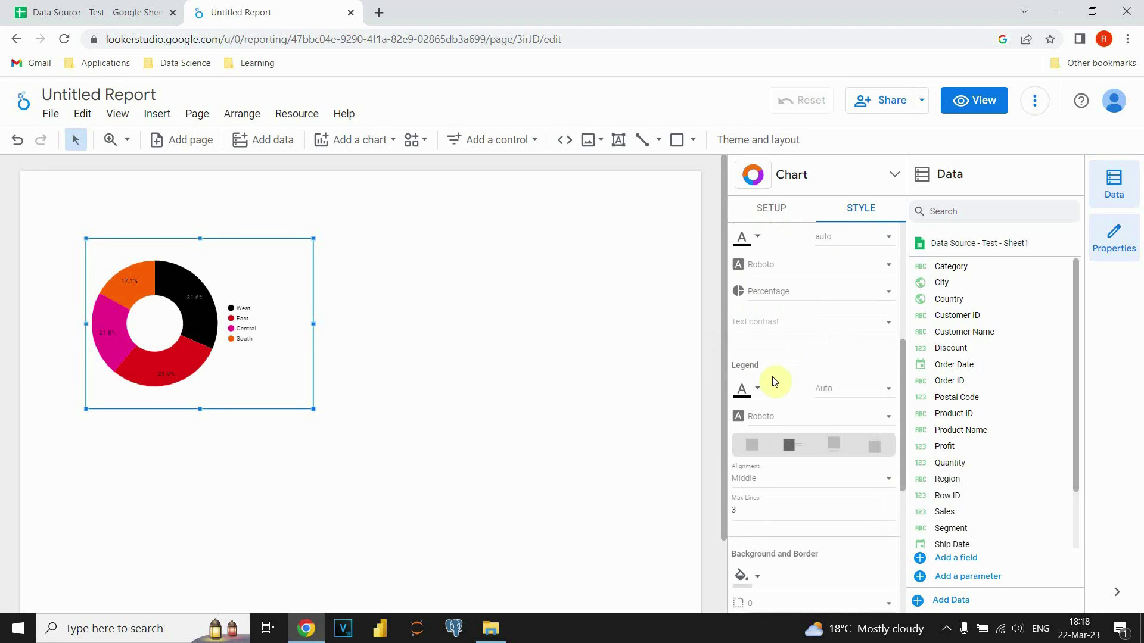
{"action": "scroll", "coordinate": [792, 375], "scroll_direction": "down", "scroll_amount": 2}
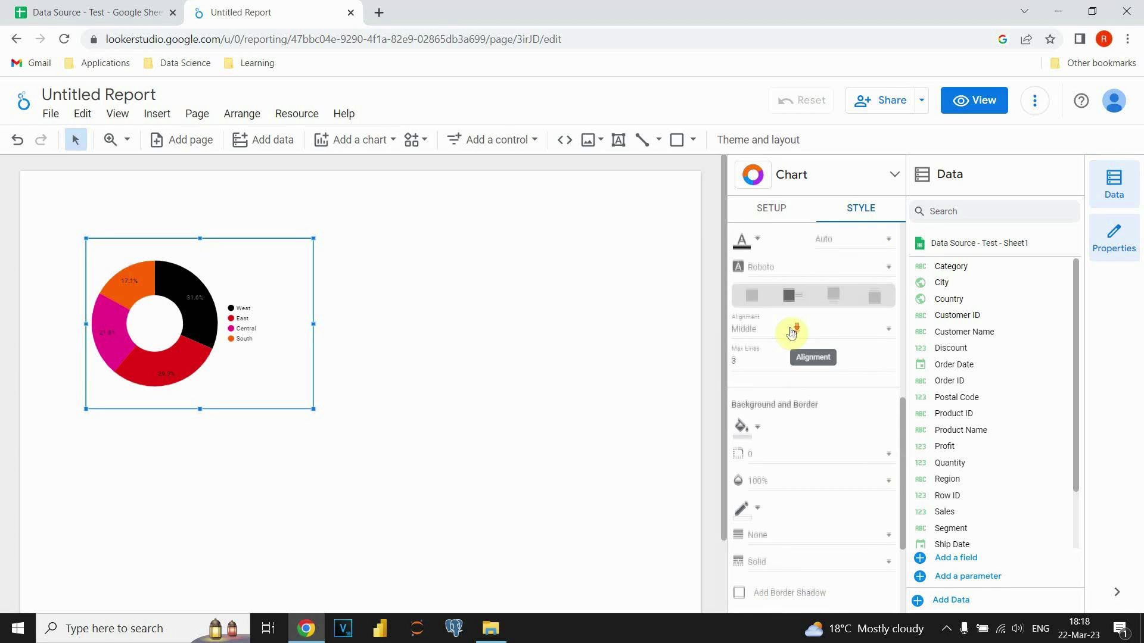
{"action": "scroll", "coordinate": [791, 332], "scroll_direction": "down", "scroll_amount": 1}
Give the donut chart a light grey background fill and a border radius of 10.
{"action": "left_click", "coordinate": [755, 353]}
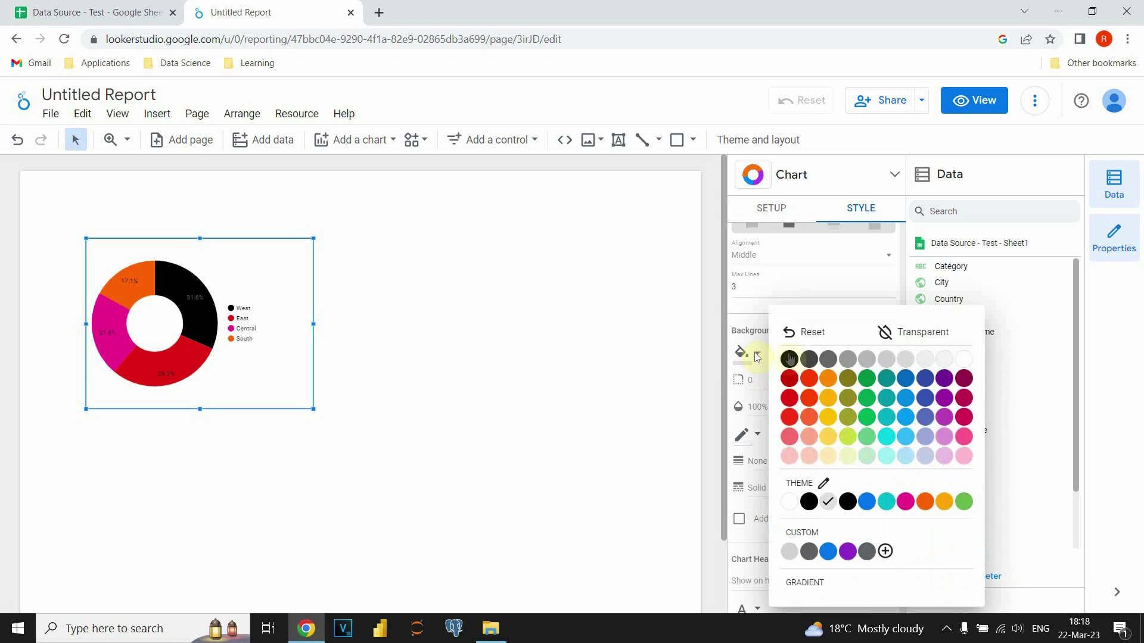
{"action": "left_click", "coordinate": [886, 365]}
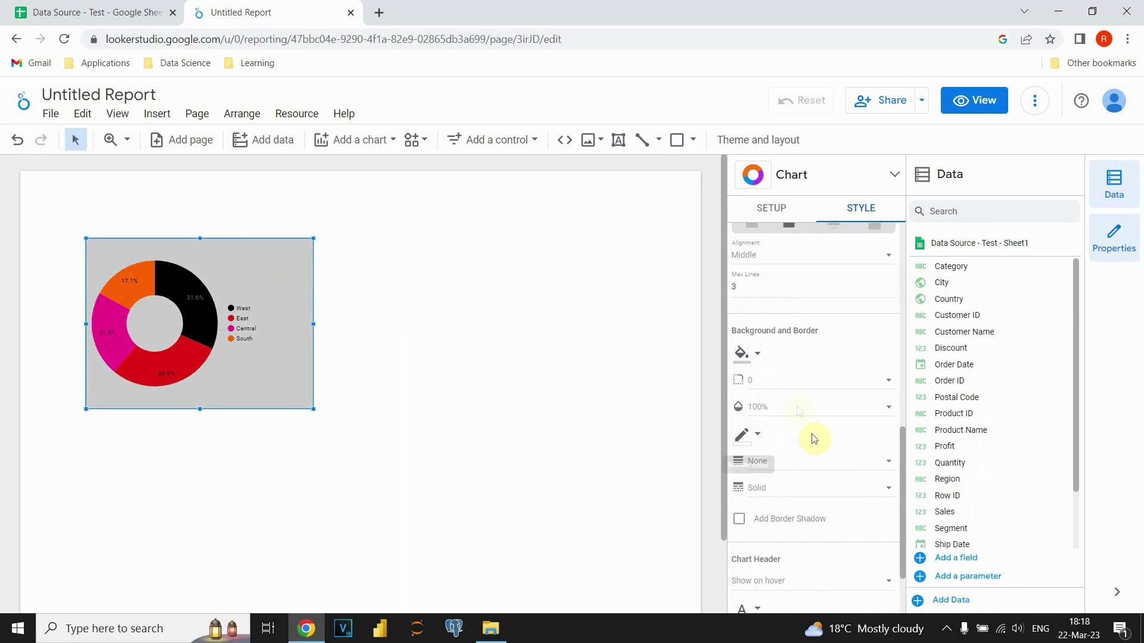
{"action": "left_click", "coordinate": [885, 384]}
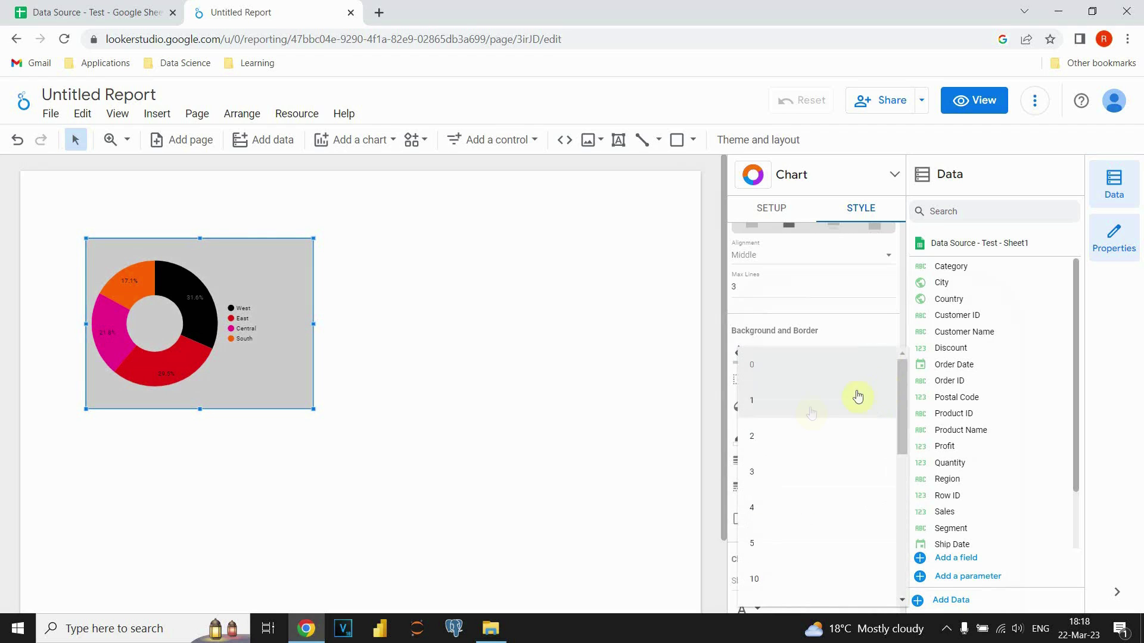
{"action": "scroll", "coordinate": [786, 480], "scroll_direction": "down", "scroll_amount": 1}
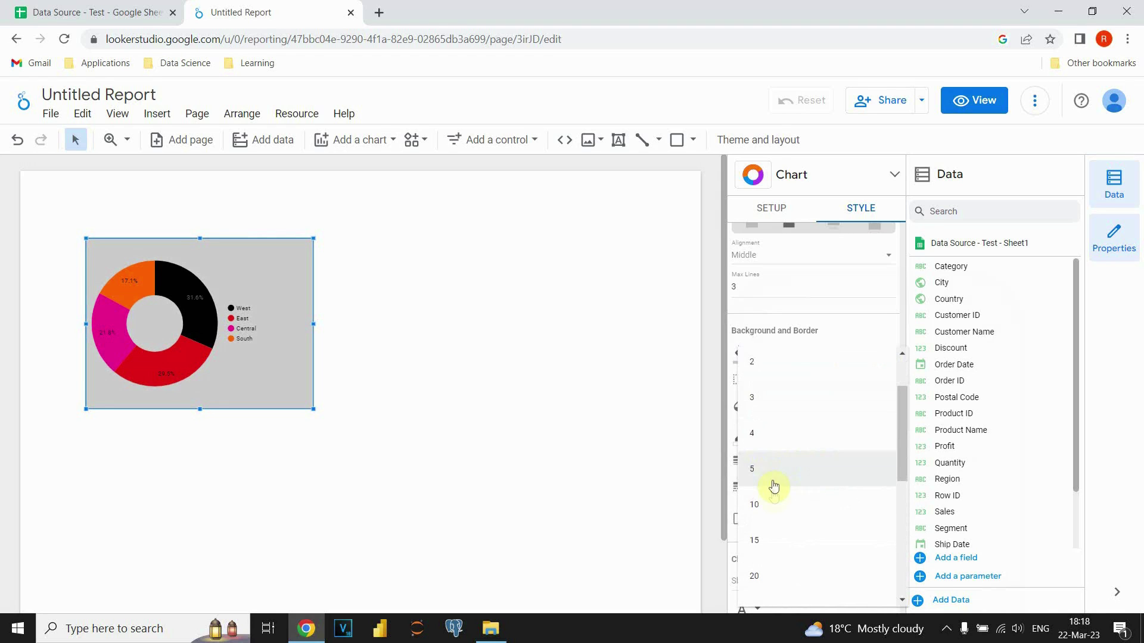
{"action": "left_click", "coordinate": [582, 437]}
{"action": "left_click", "coordinate": [384, 301]}
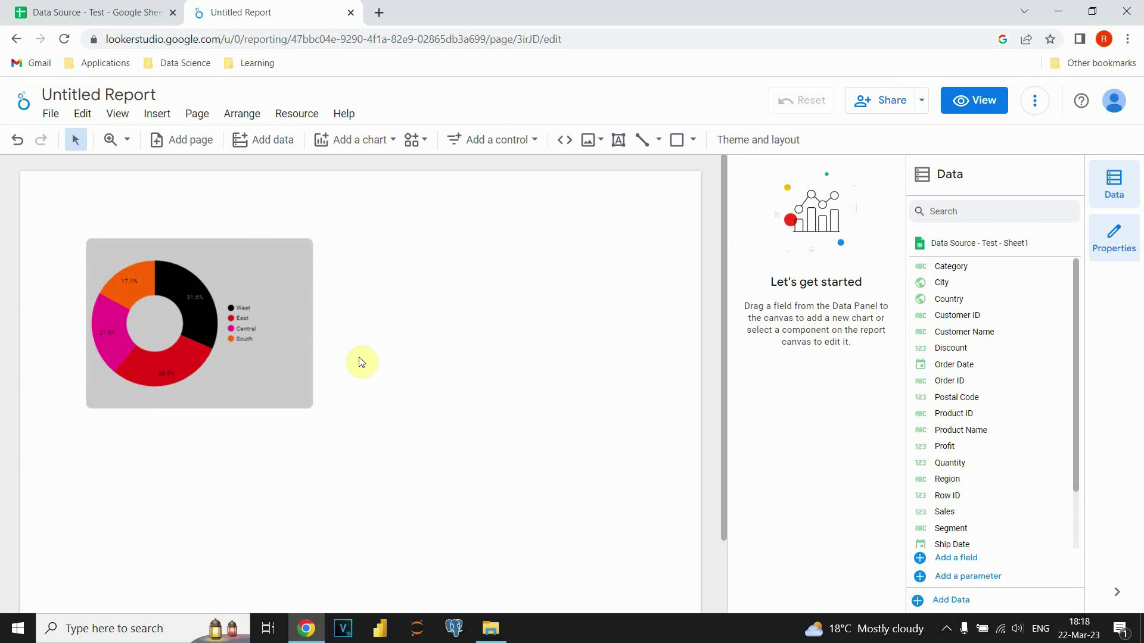
{"action": "key", "text": "ctrl+a"}
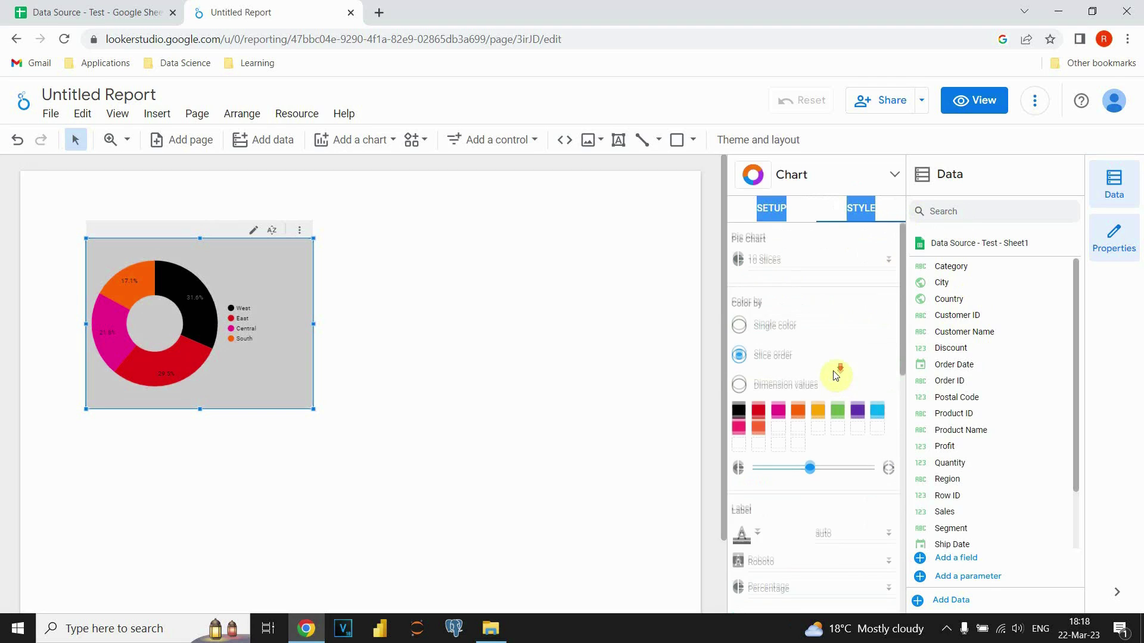
{"action": "scroll", "coordinate": [836, 374], "scroll_direction": "down", "scroll_amount": 10}
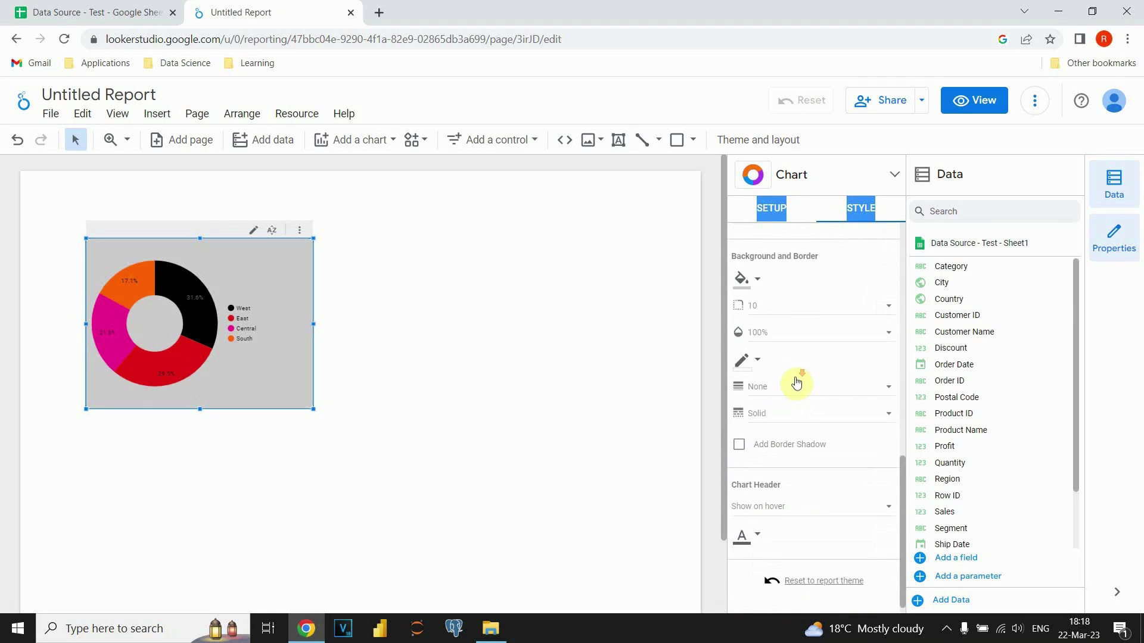
{"action": "scroll", "coordinate": [797, 383], "scroll_direction": "down", "scroll_amount": 1}
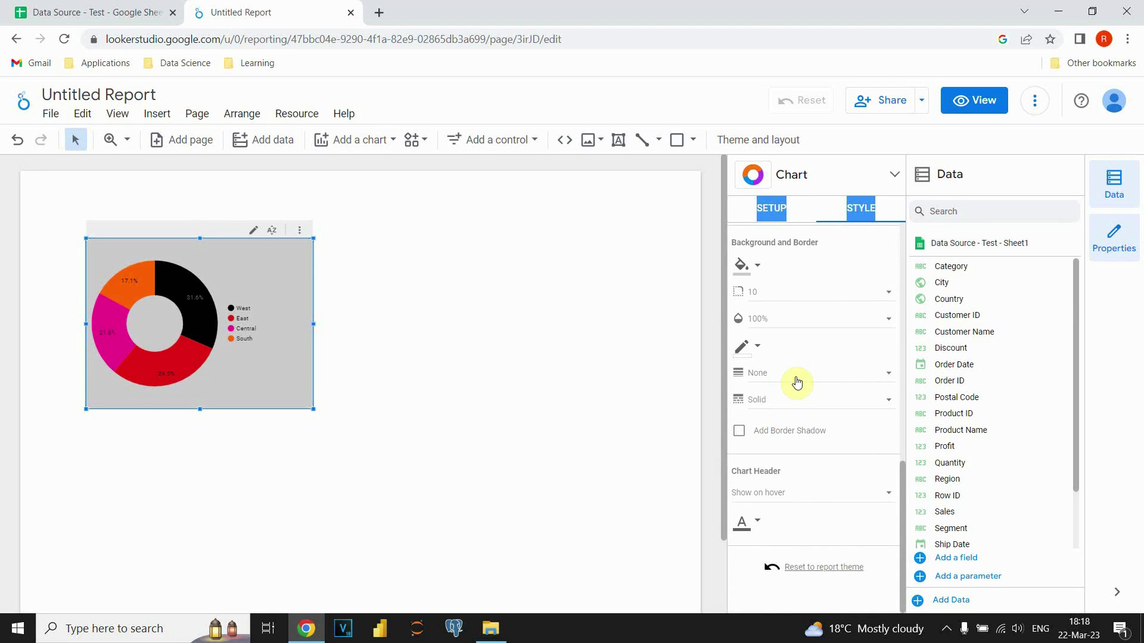
Add and save a chart filter including only rows where Country equals United States.
{"action": "left_click", "coordinate": [771, 208]}
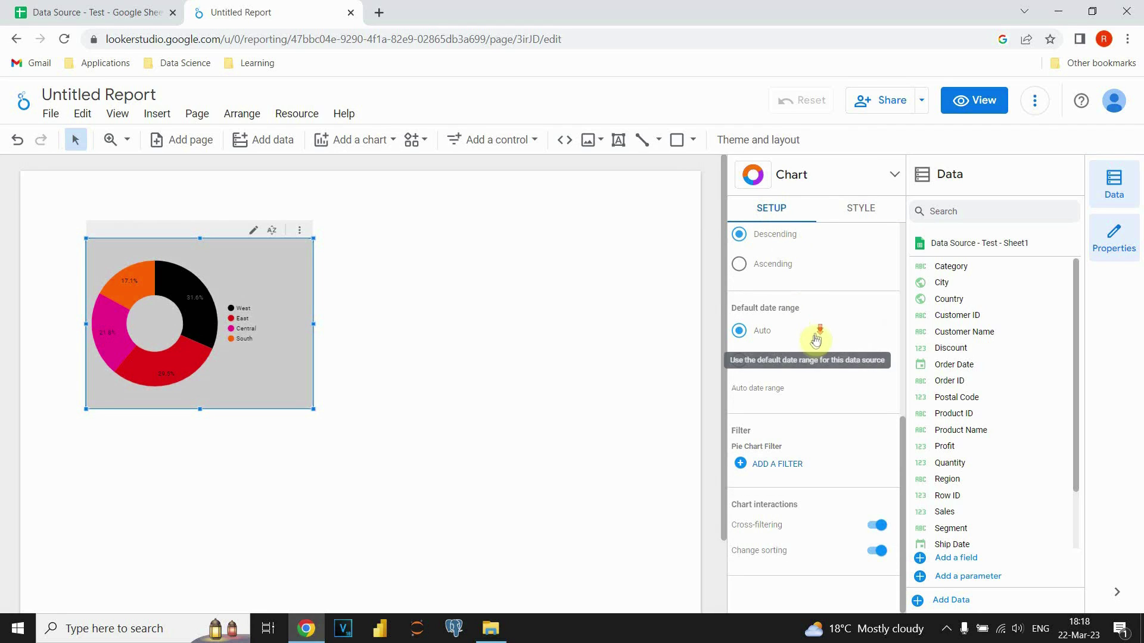
{"action": "left_click", "coordinate": [779, 467]}
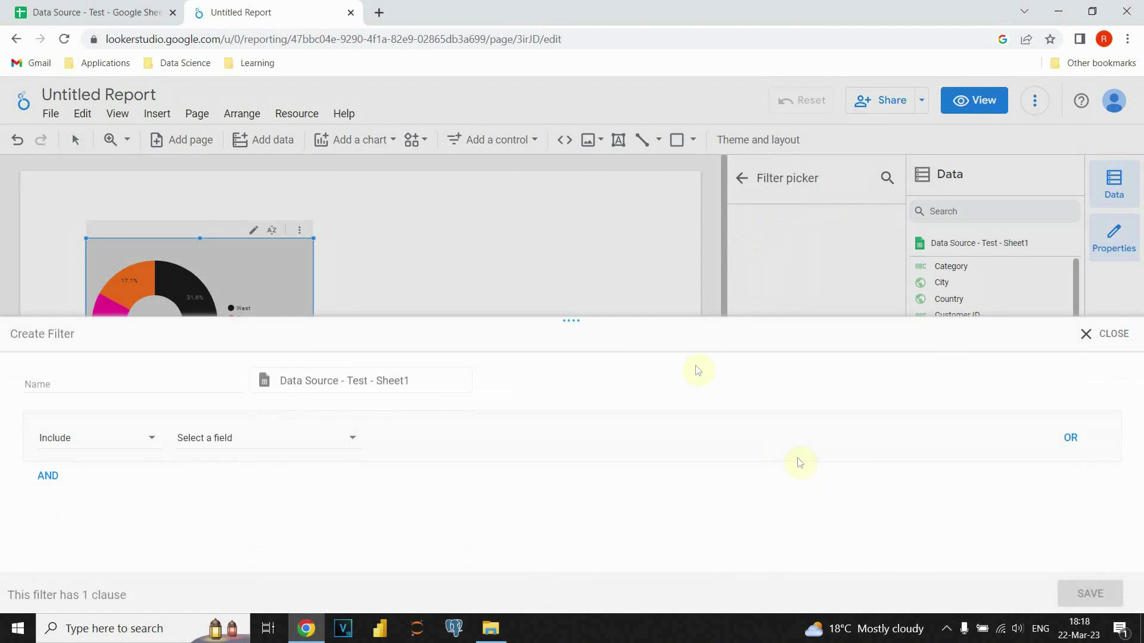
{"action": "left_click", "coordinate": [228, 443]}
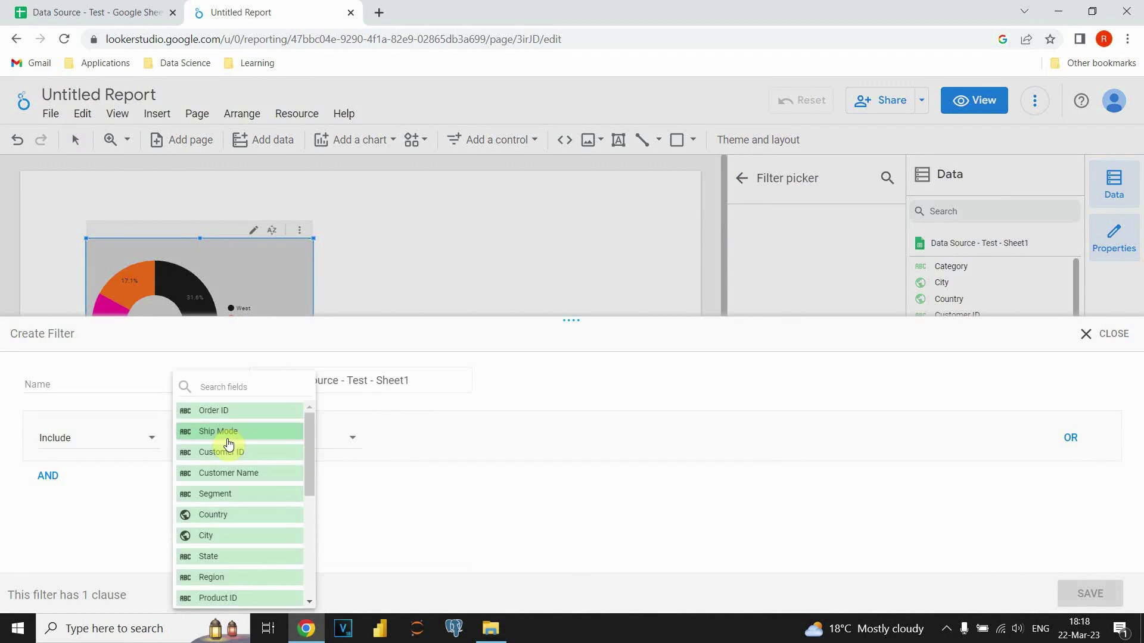
{"action": "left_click", "coordinate": [216, 517]}
{"action": "left_click", "coordinate": [453, 439]}
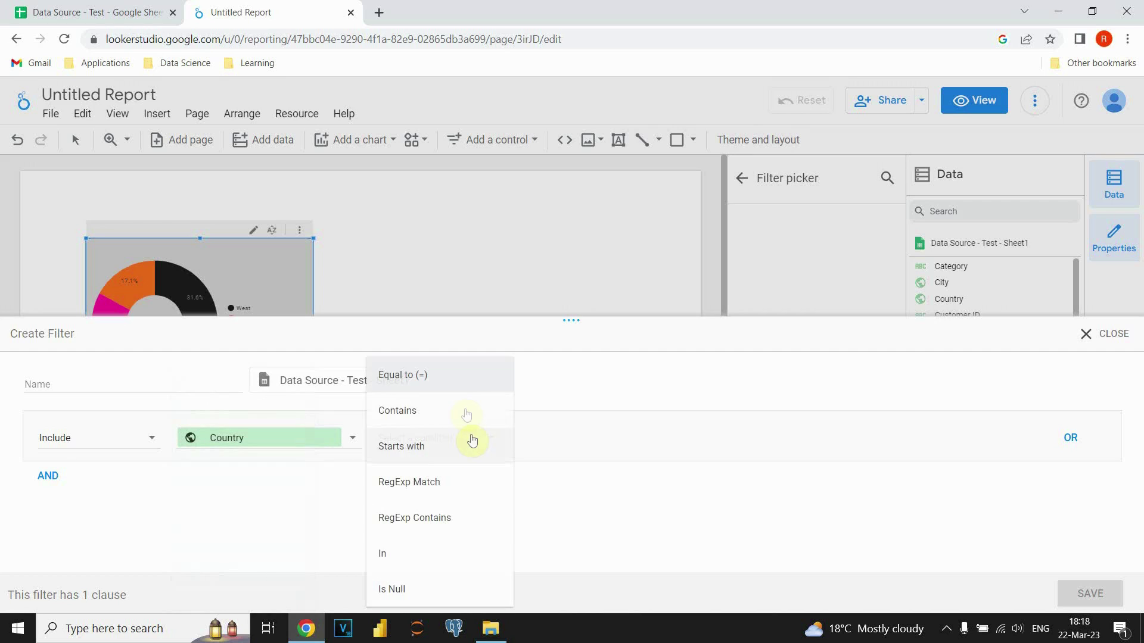
{"action": "left_click", "coordinate": [415, 382]}
{"action": "left_click", "coordinate": [551, 439]}
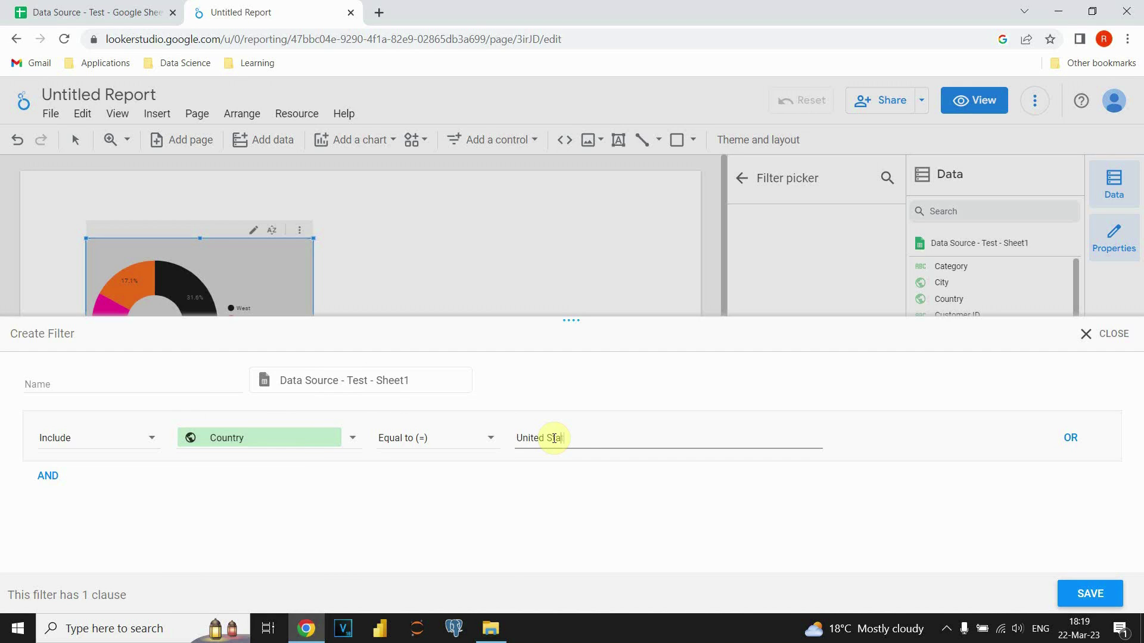
{"action": "left_click", "coordinate": [1090, 593]}
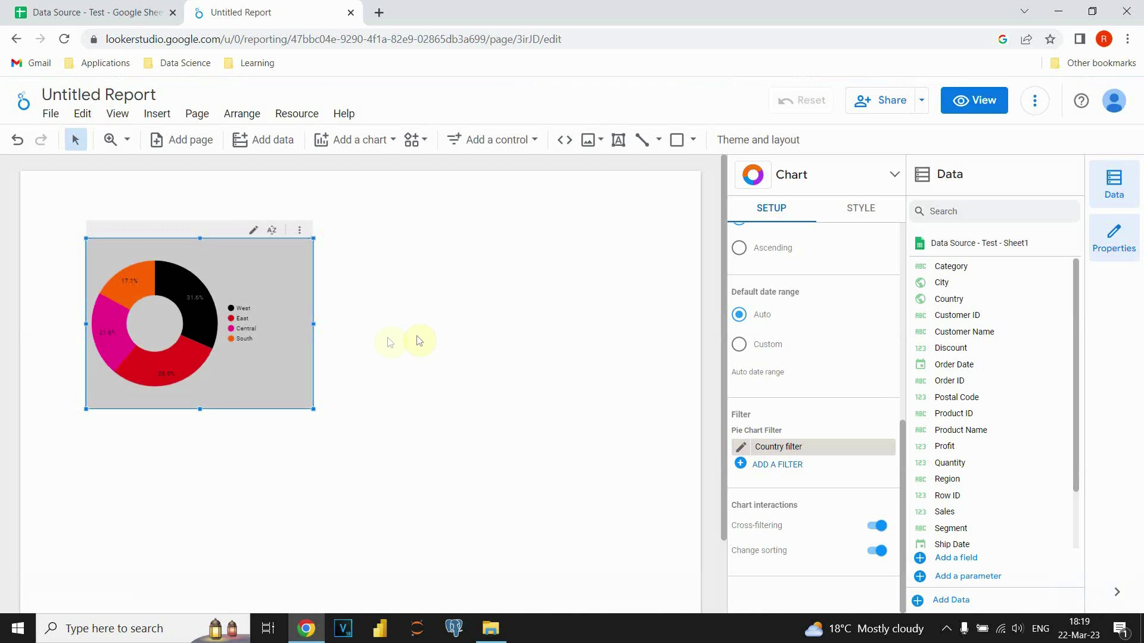
{"action": "mouse_move", "coordinate": [195, 310]}
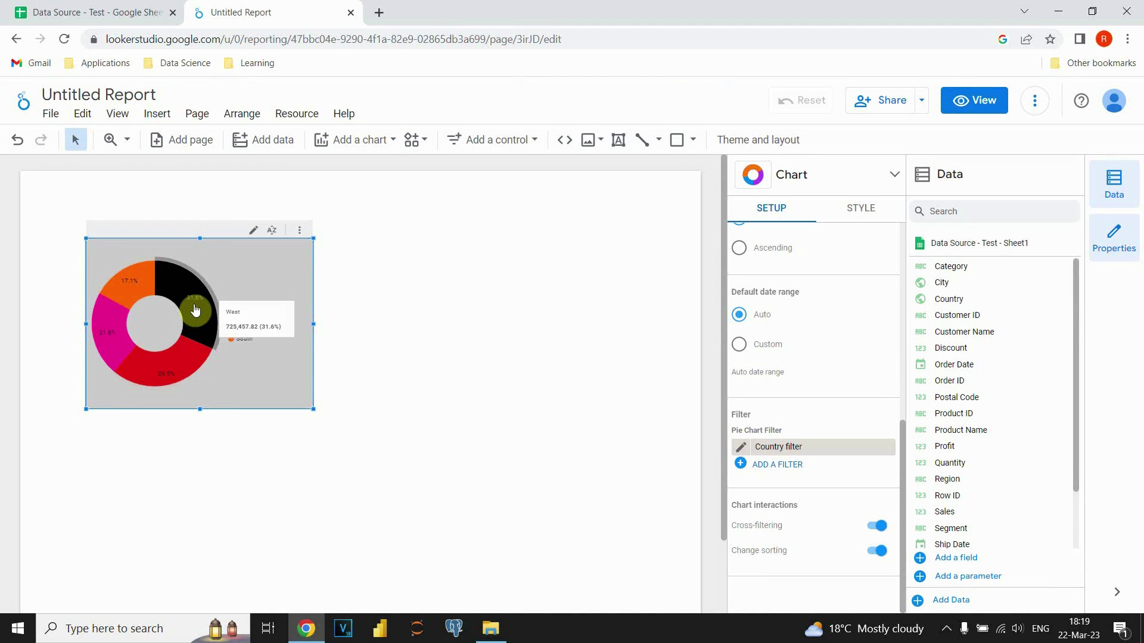